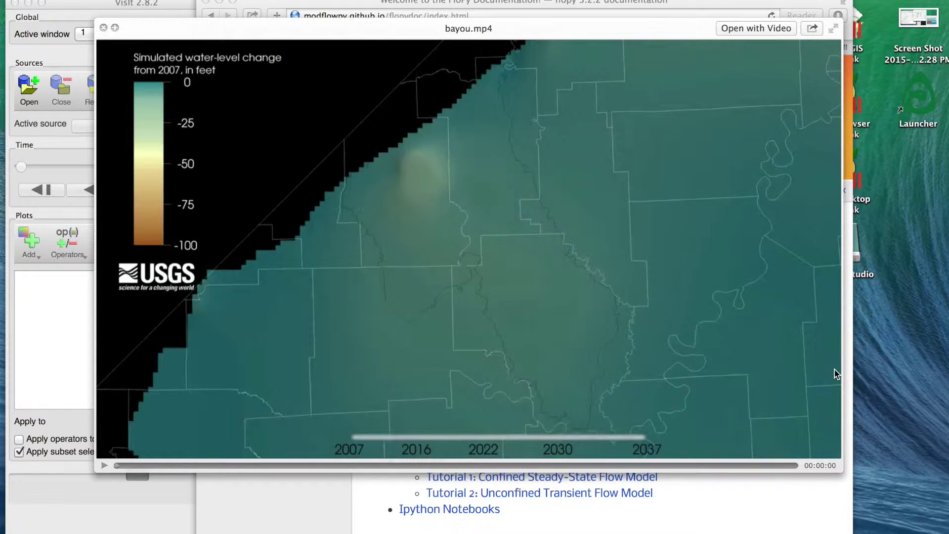
# Play the bayou.mp4 animation of simulated water-level change in the preview window.
pyautogui.click(104, 466)
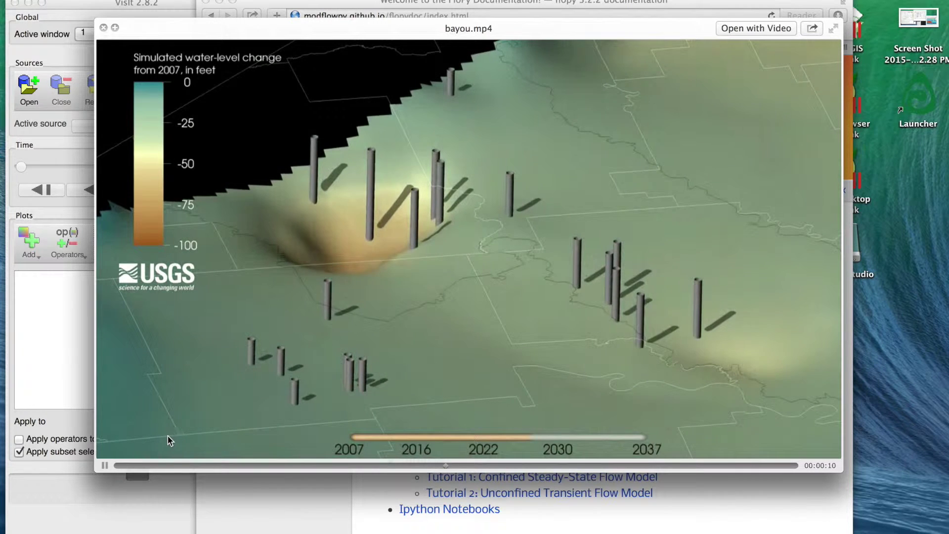
# Switch to Safari, search for "visit llnl" in a new tab, and open the Lawrence Livermore VisIt website.
pyautogui.click(274, 492)
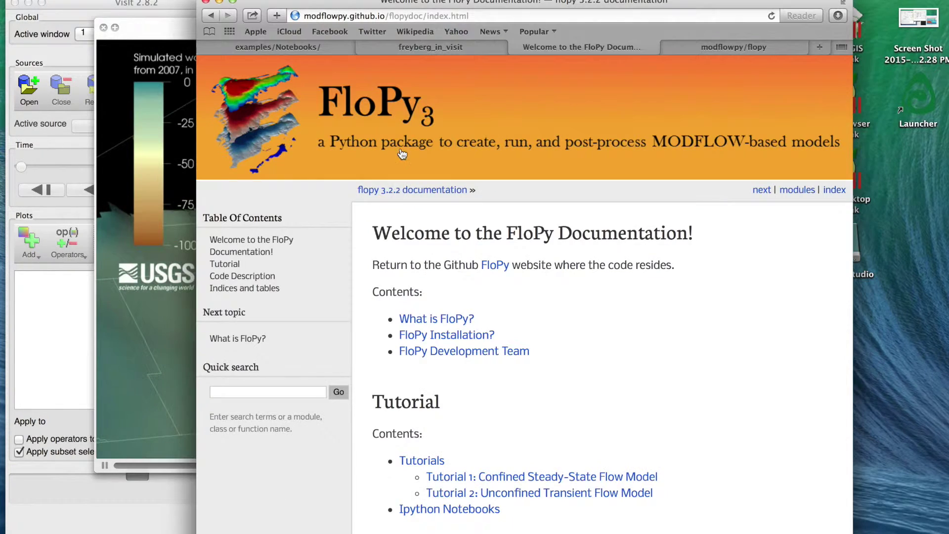
pyautogui.press('super+t')
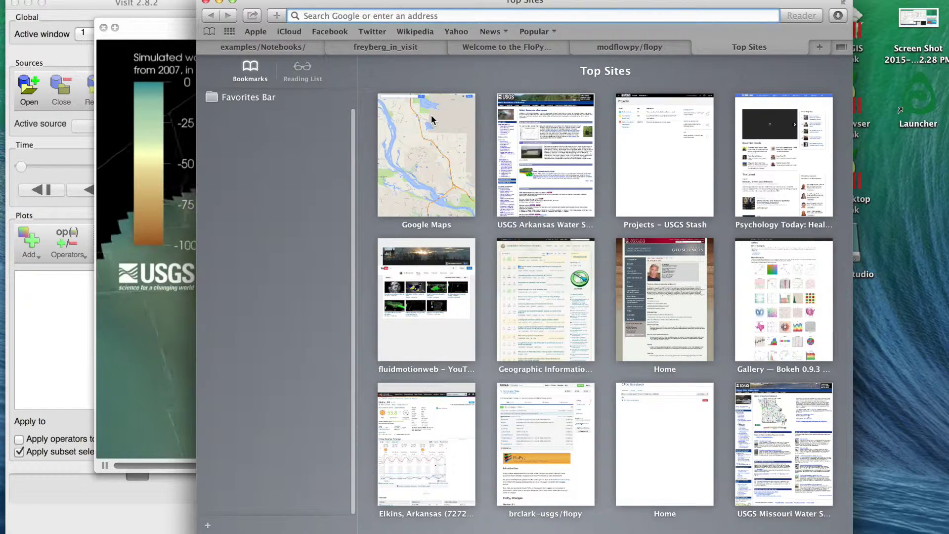
pyautogui.moveTo(431, 119)
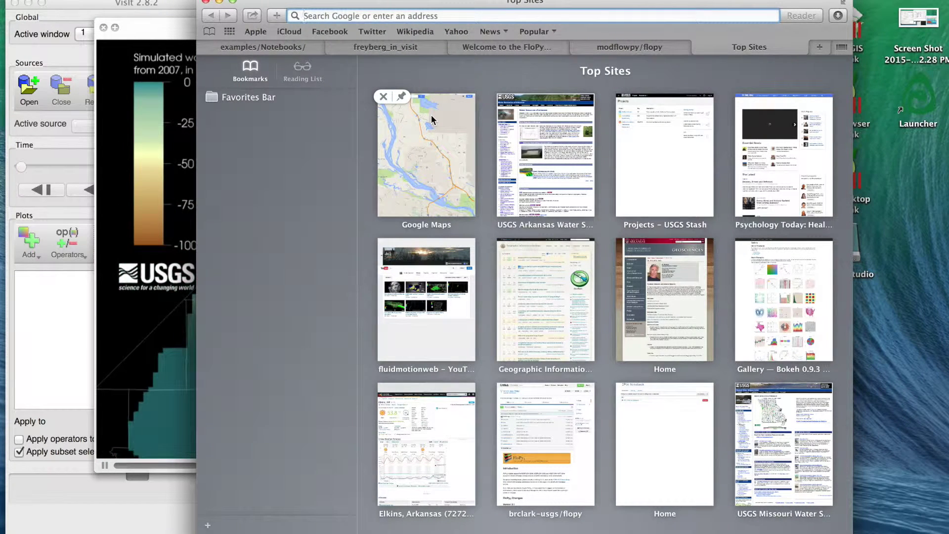
pyautogui.write('vis')
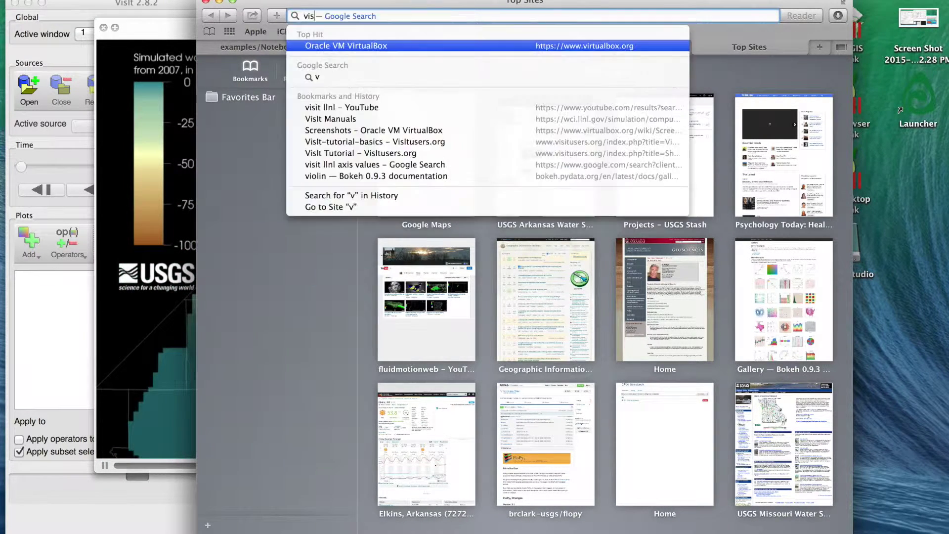
pyautogui.write('it llnl')
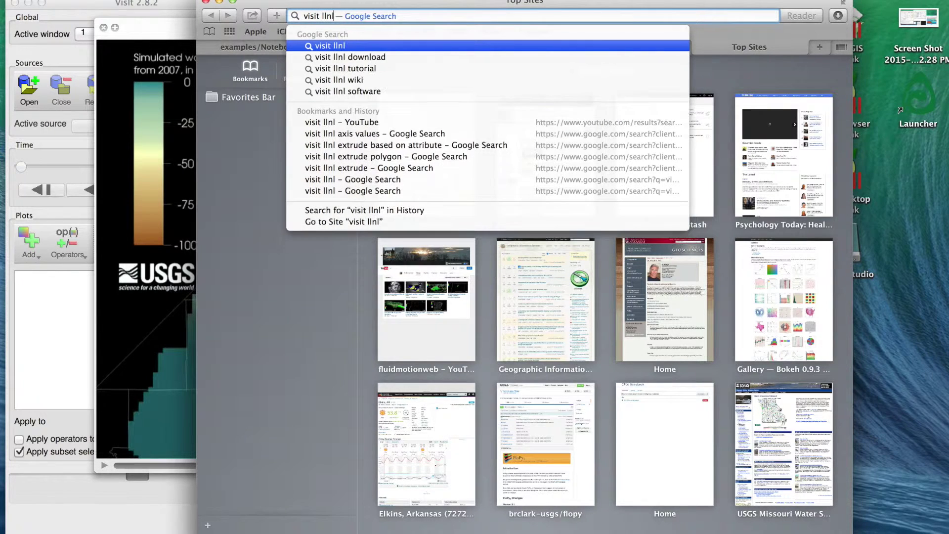
pyautogui.press('Return')
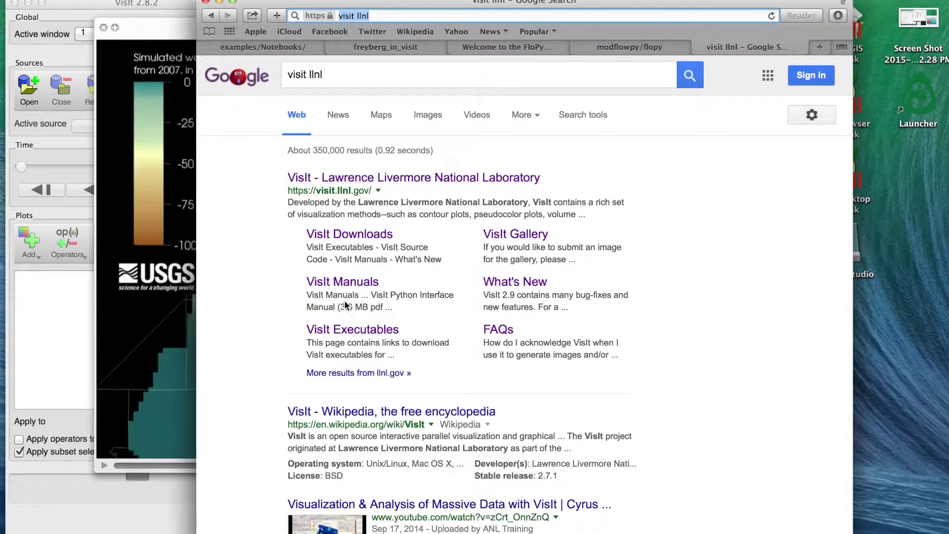
pyautogui.click(405, 179)
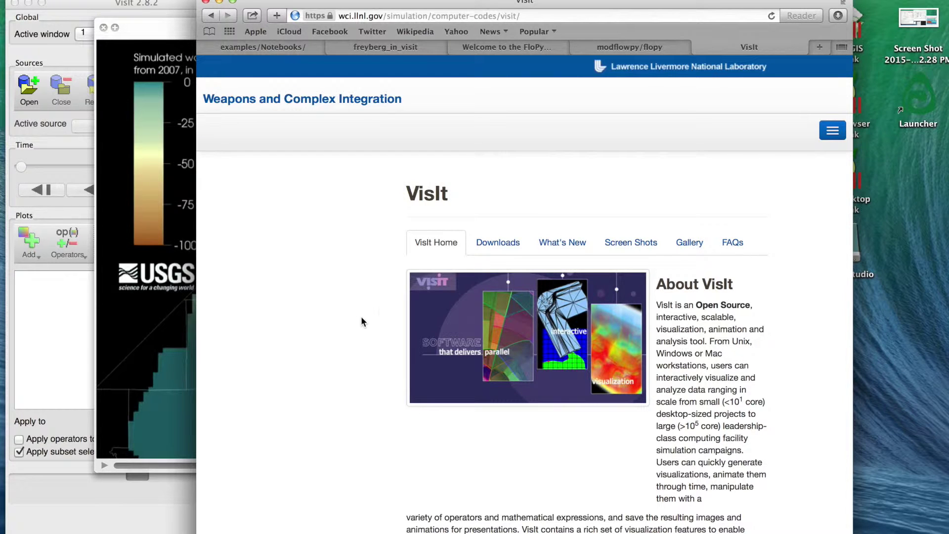
# Close the bayou.mp4 preview and shift the browser window to uncover more of the VisIt window.
pyautogui.click(157, 27)
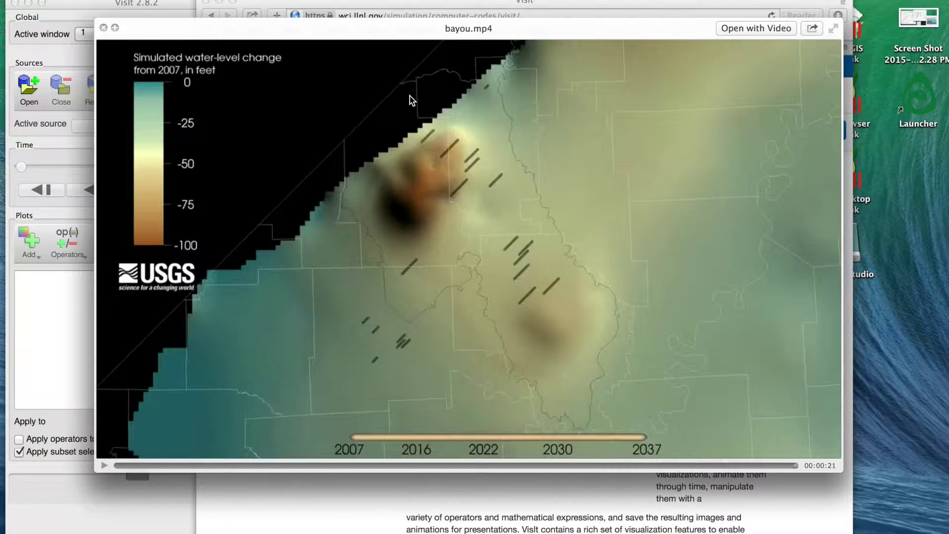
pyautogui.press('space')
pyautogui.moveTo(363, 6); pyautogui.dragTo(388, 9)
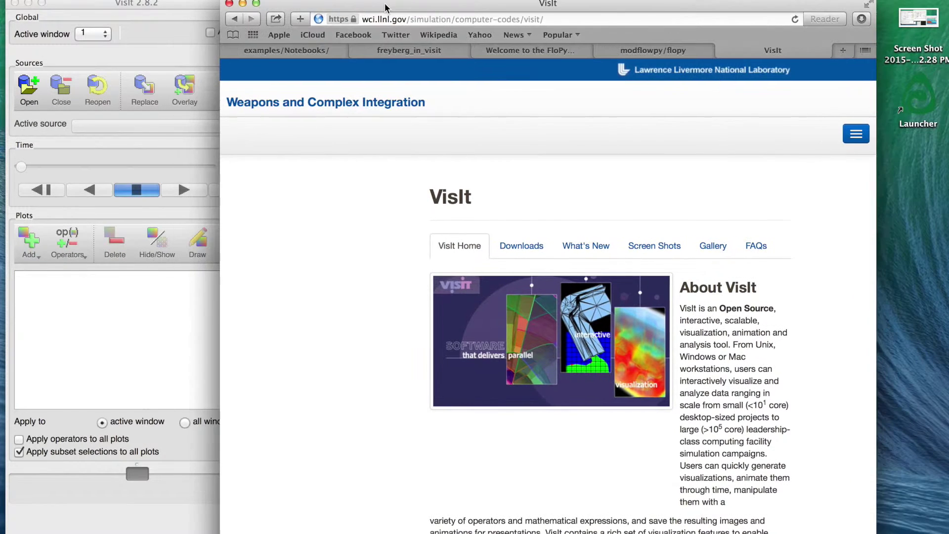
# Look over the already open pages for the freyberg_in_visit notebook, the modflowpy/flopy repository and the FloPy documentation.
pyautogui.click(403, 54)
pyautogui.click(660, 55)
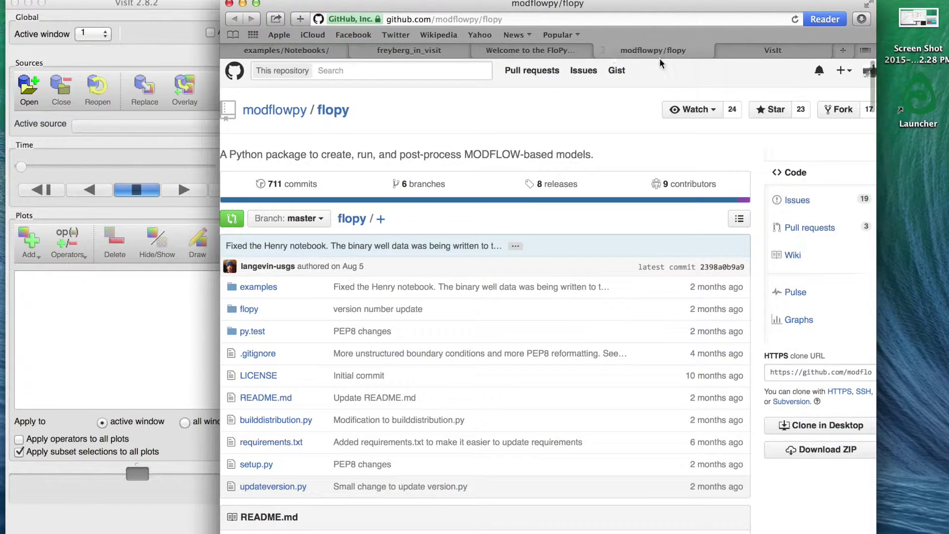
pyautogui.click(379, 53)
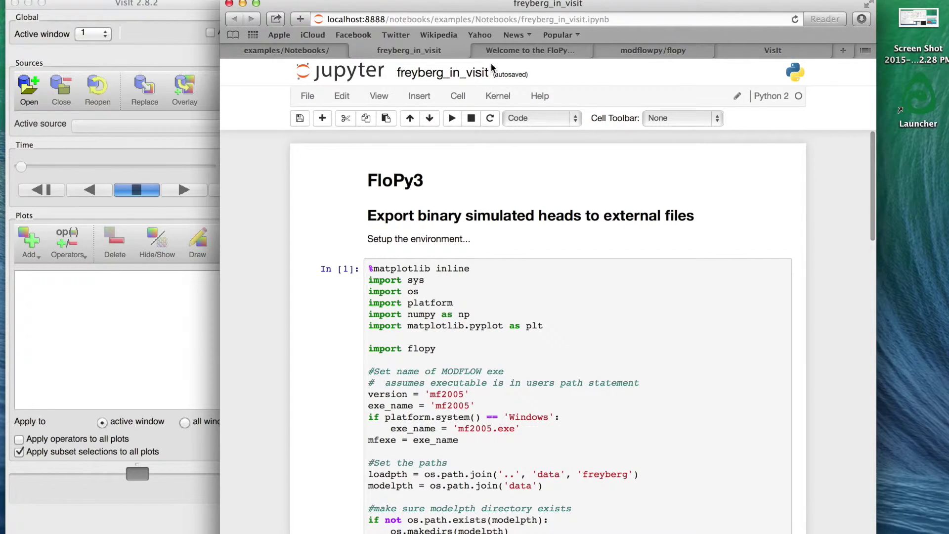
pyautogui.click(538, 51)
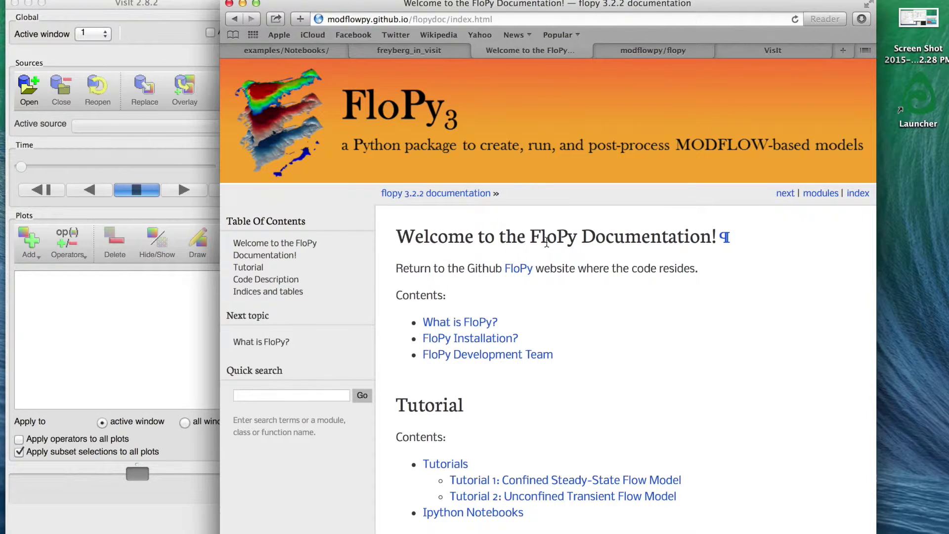
# Browse the modflowpy/flopy GitHub repository to the Notebooks folder inside examples.
pyautogui.click(651, 52)
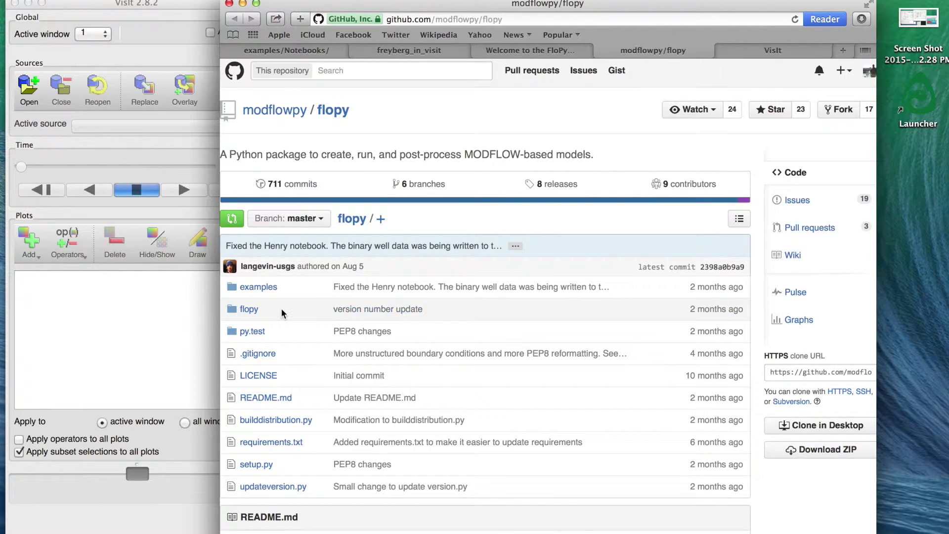
pyautogui.click(265, 289)
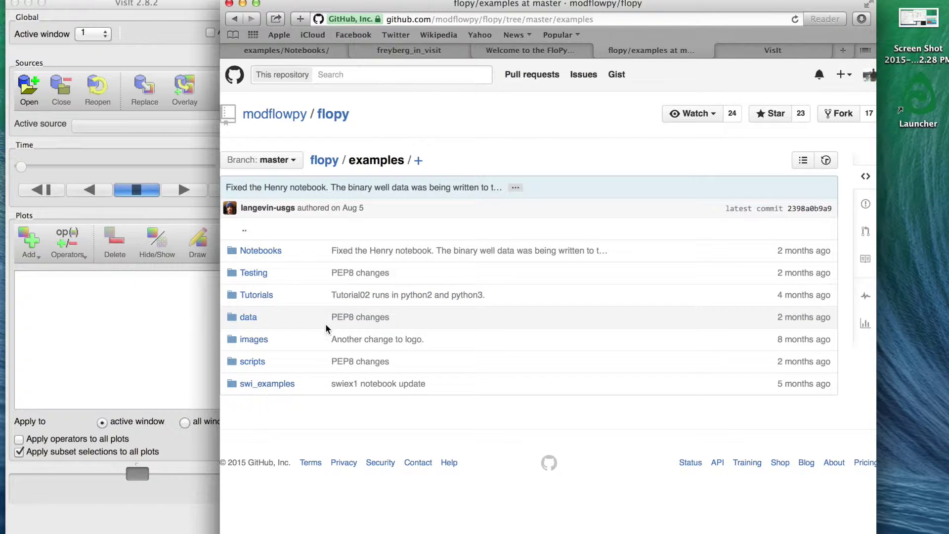
pyautogui.click(272, 253)
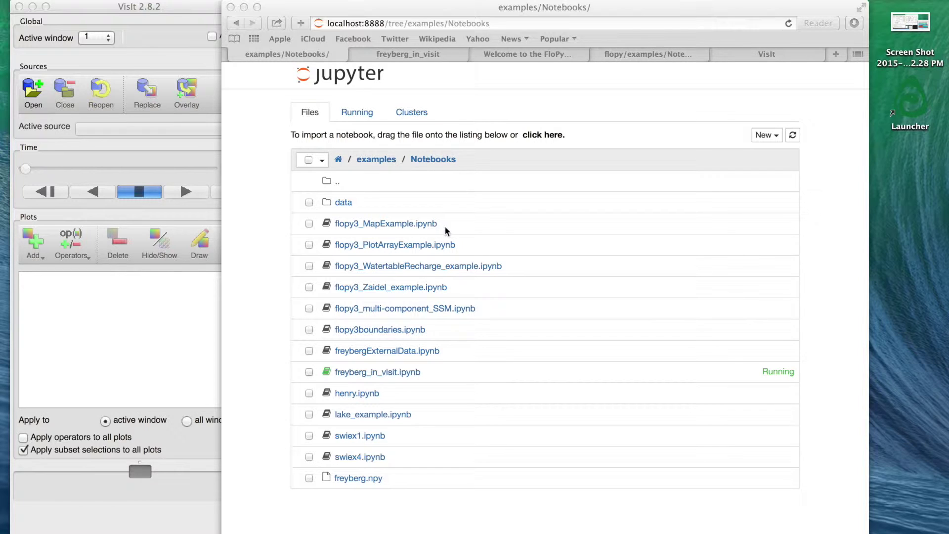
# Go to the freyberg_in_visit notebook and read through its environment setup, model loading code and run output.
pyautogui.click(264, 392)
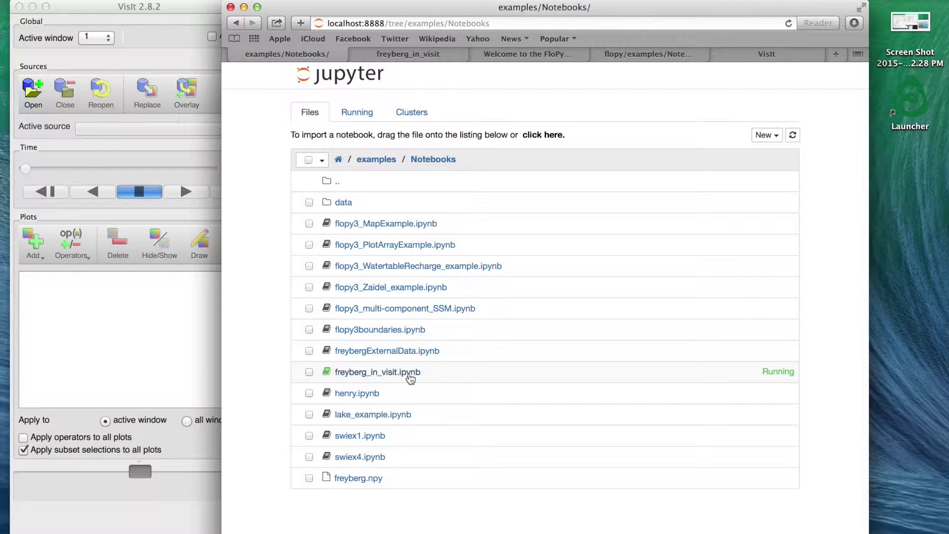
pyautogui.click(428, 52)
pyautogui.scroll(-1, 511, 307)
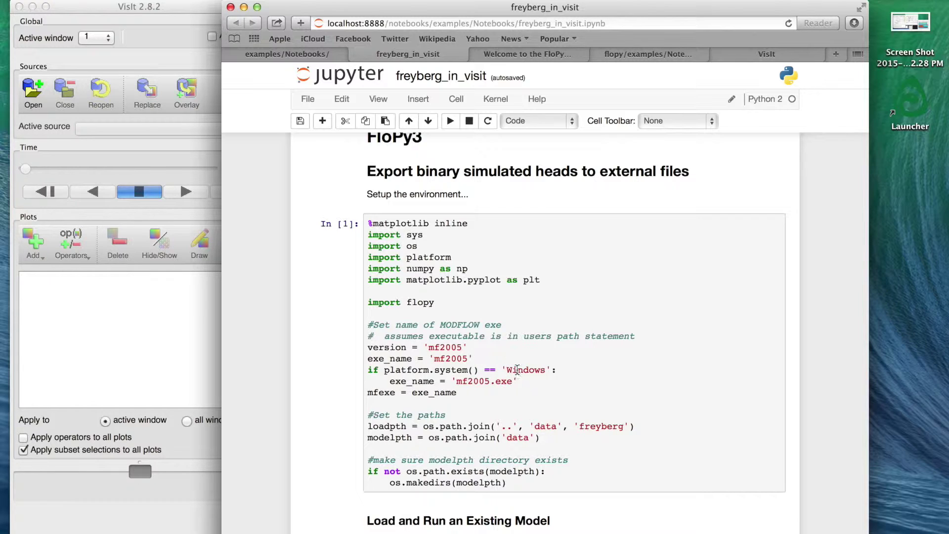
pyautogui.scroll(-3, 506, 403)
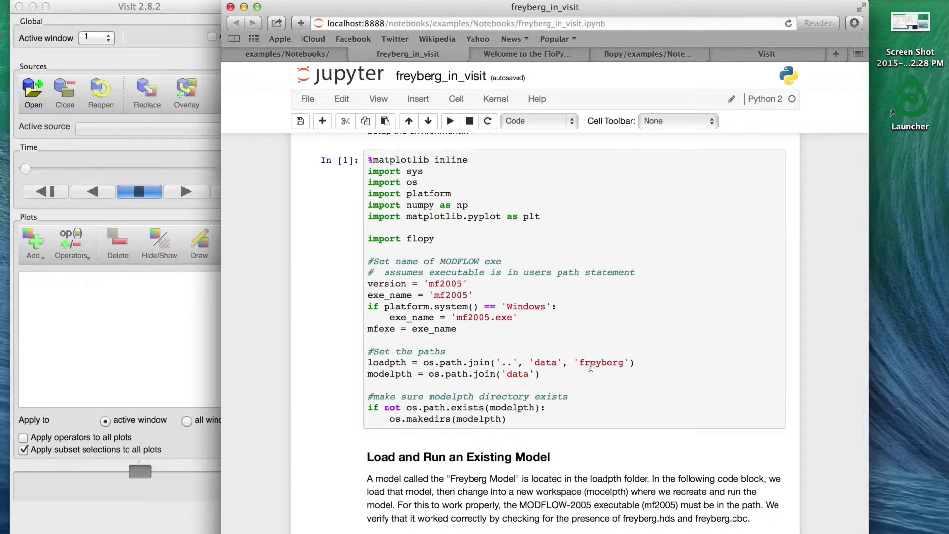
pyautogui.scroll(-5, 612, 374)
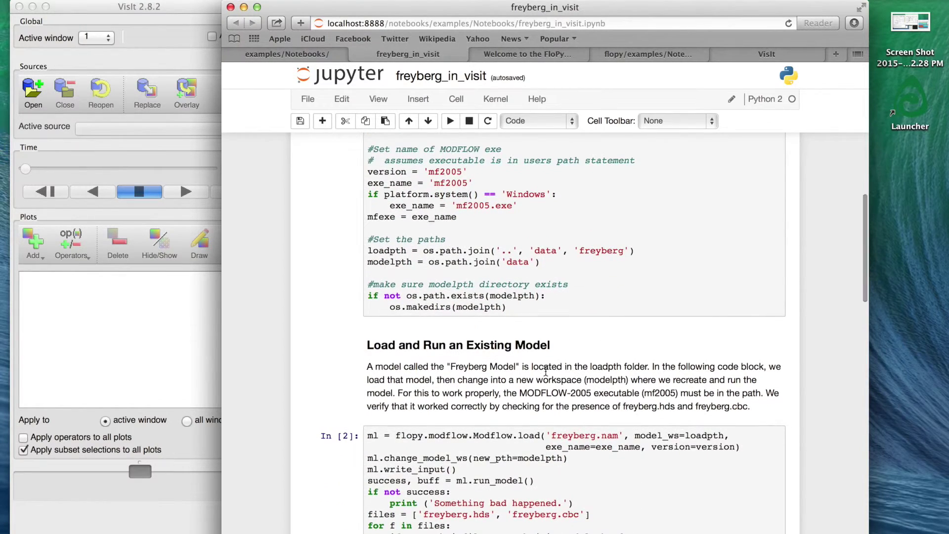
pyautogui.scroll(-3, 546, 370)
pyautogui.scroll(-8, 546, 371)
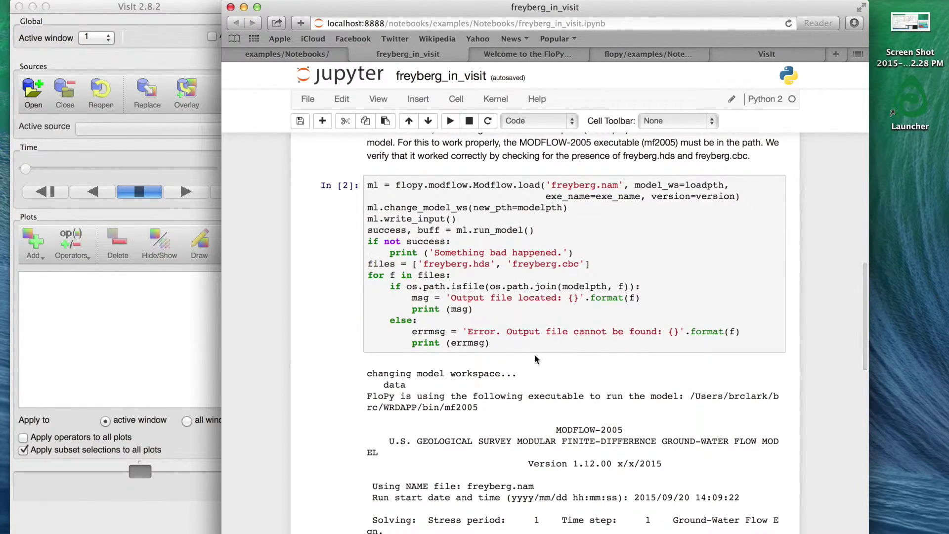
pyautogui.scroll(-6, 535, 368)
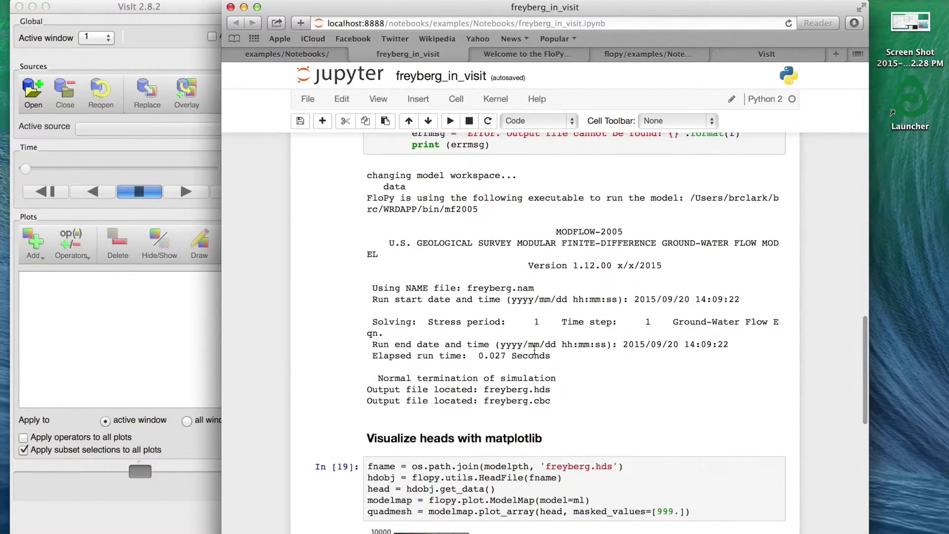
# Examine the stress period and output file lines in the MODFLOW-2005 run output.
pyautogui.moveTo(539, 322); pyautogui.dragTo(412, 323)
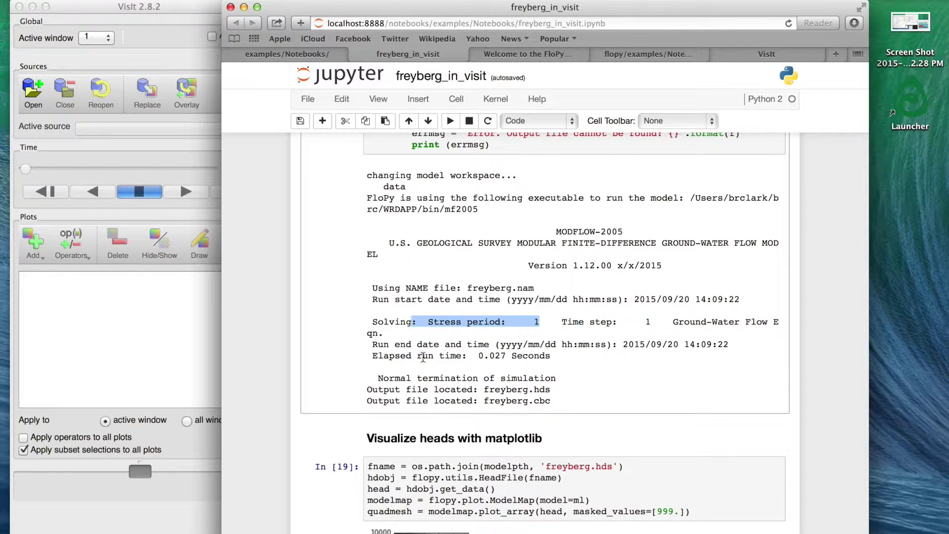
pyautogui.moveTo(553, 402); pyautogui.dragTo(326, 393)
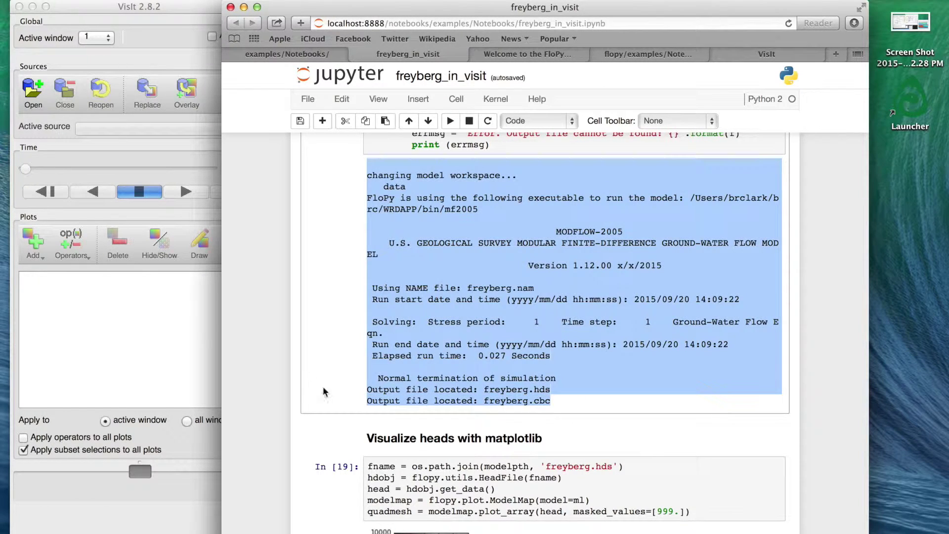
pyautogui.click(441, 395)
# Examine the "Visualize heads with matplotlib" cell, focusing on the lines that read freyberg.hds and get the head data.
pyautogui.scroll(-8, 550, 399)
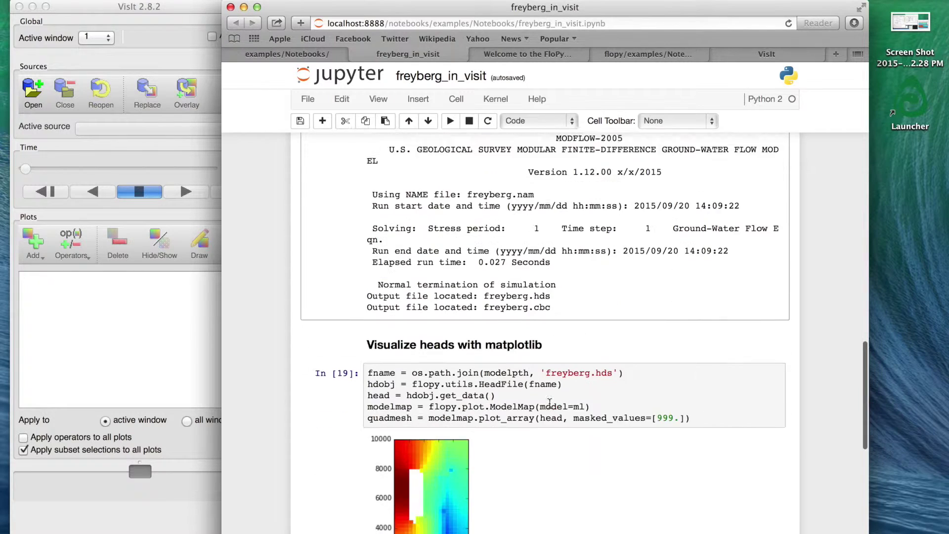
pyautogui.click(544, 297)
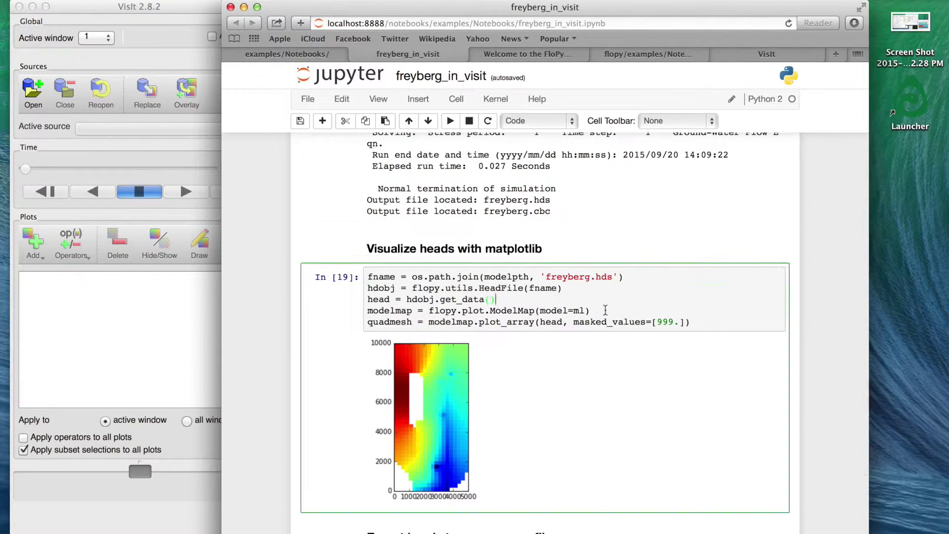
pyautogui.click(717, 323)
pyautogui.moveTo(708, 322); pyautogui.dragTo(315, 271)
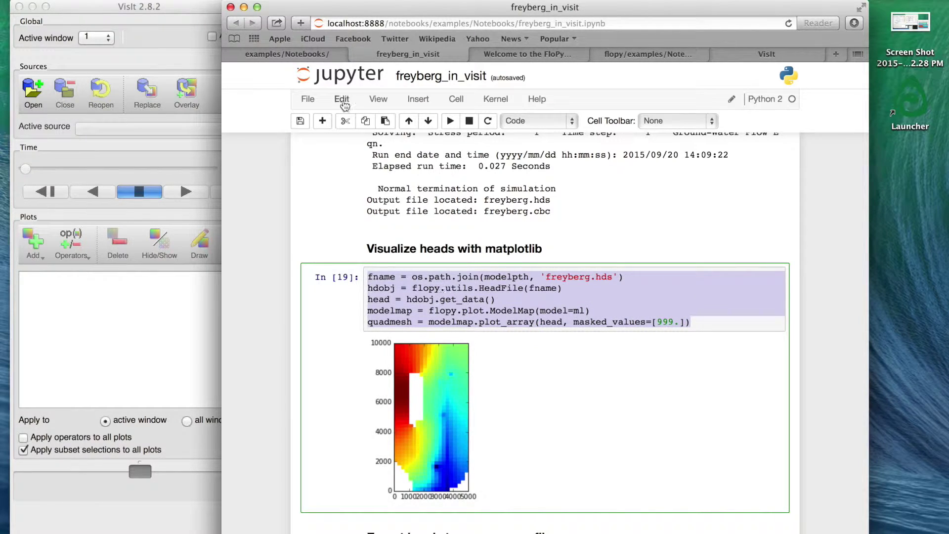
pyautogui.click(623, 298)
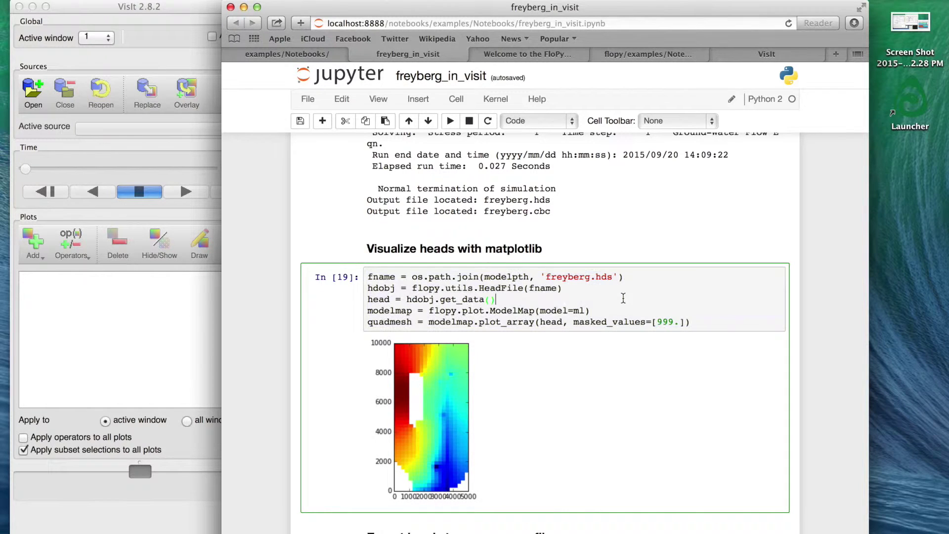
pyautogui.moveTo(712, 322); pyautogui.dragTo(363, 278)
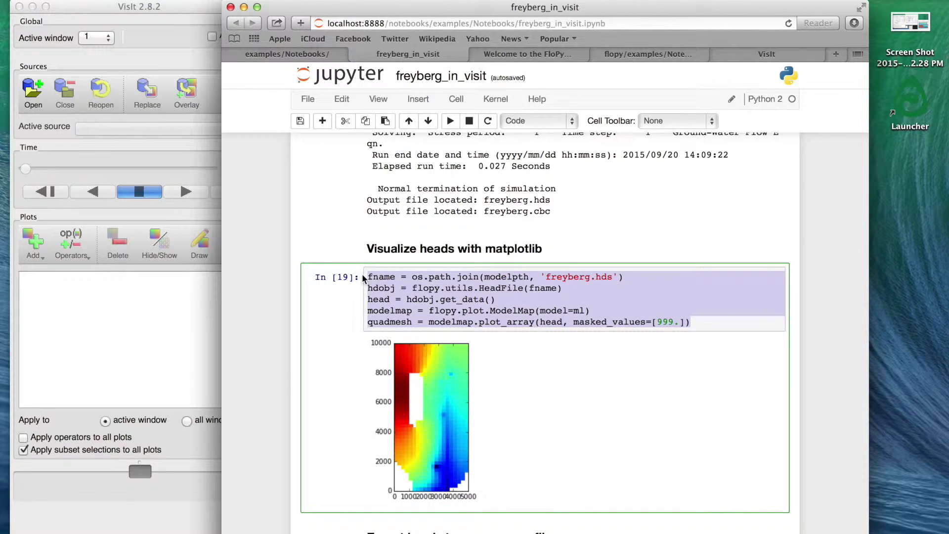
pyautogui.click(440, 288)
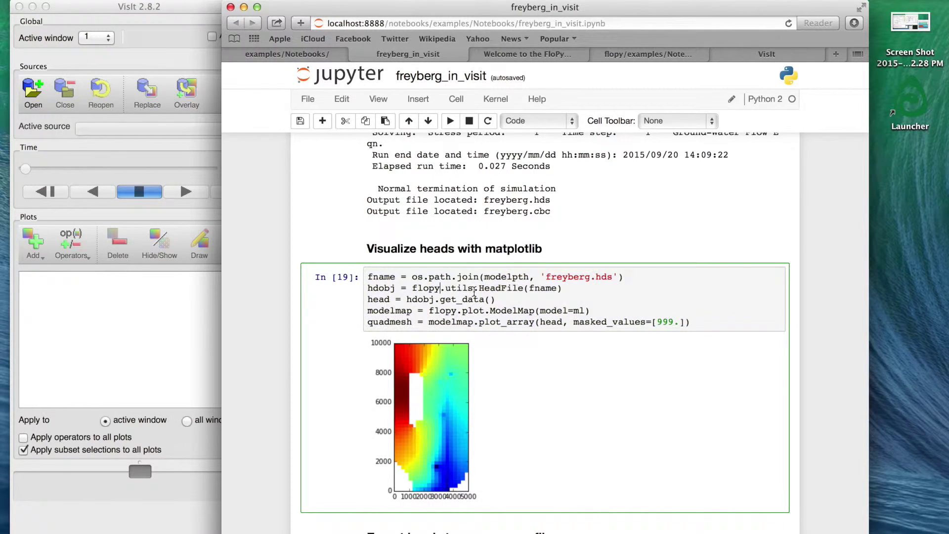
pyautogui.doubleClick(535, 288)
pyautogui.moveTo(495, 300); pyautogui.dragTo(434, 299)
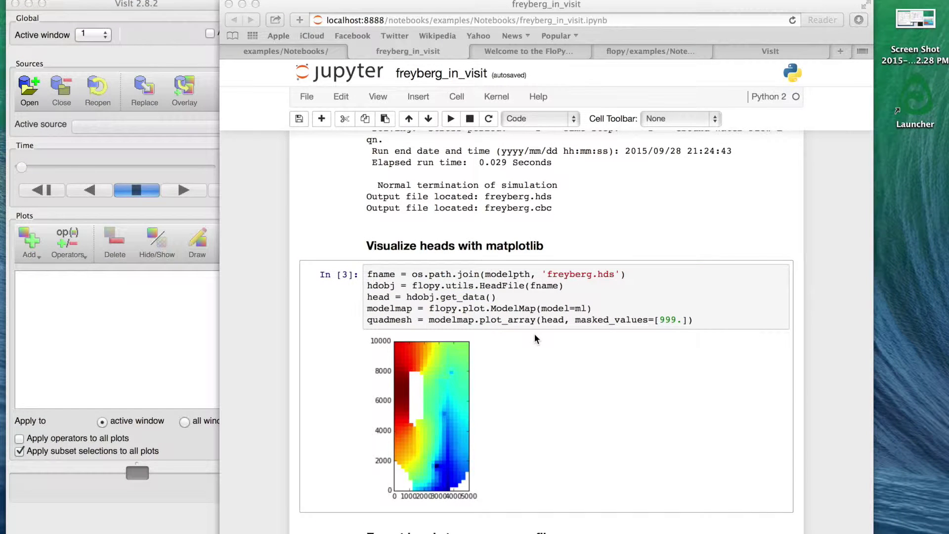
# Examine the np.save line under "Export heads to numpy array file", highlighting its 'freyberg.npy' file name and head argument.
pyautogui.scroll(-4, 547, 345)
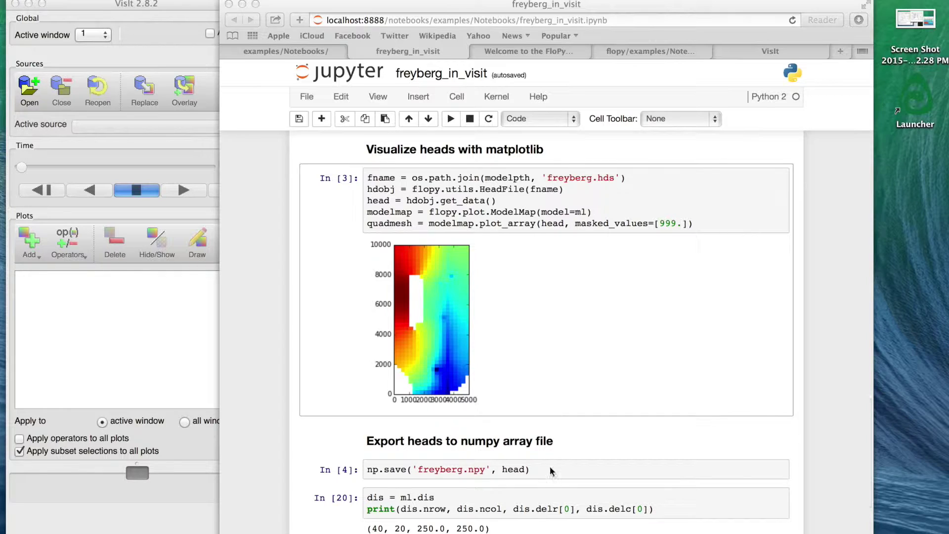
pyautogui.click(571, 469)
pyautogui.scroll(-4, 572, 471)
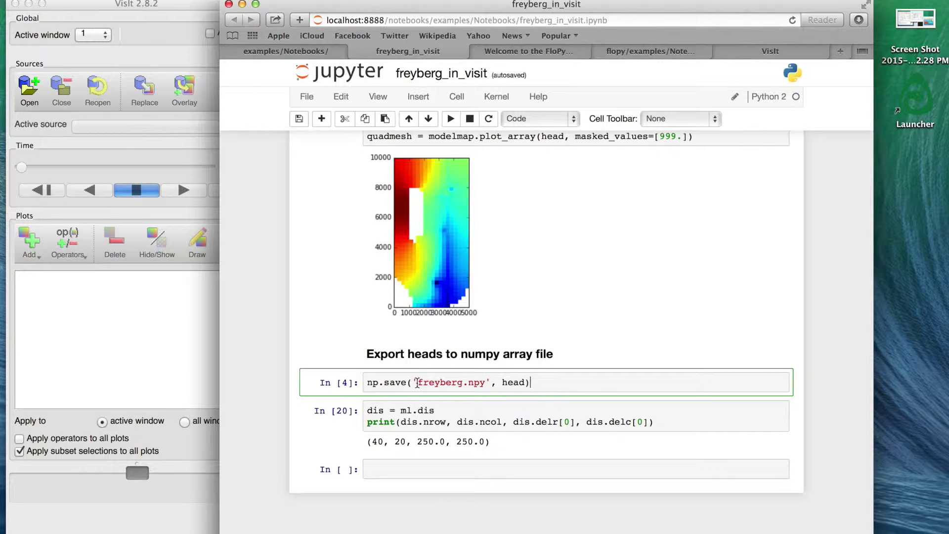
pyautogui.moveTo(491, 382)
pyautogui.mouseDown()
pyautogui.moveTo(413, 385)
pyautogui.moveTo(489, 386)
pyautogui.mouseUp()
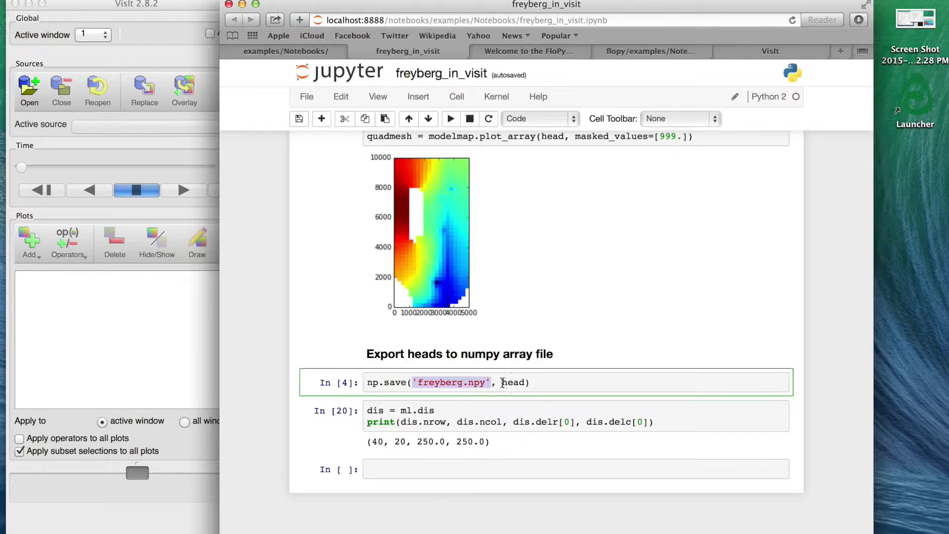
pyautogui.moveTo(502, 383); pyautogui.dragTo(528, 385)
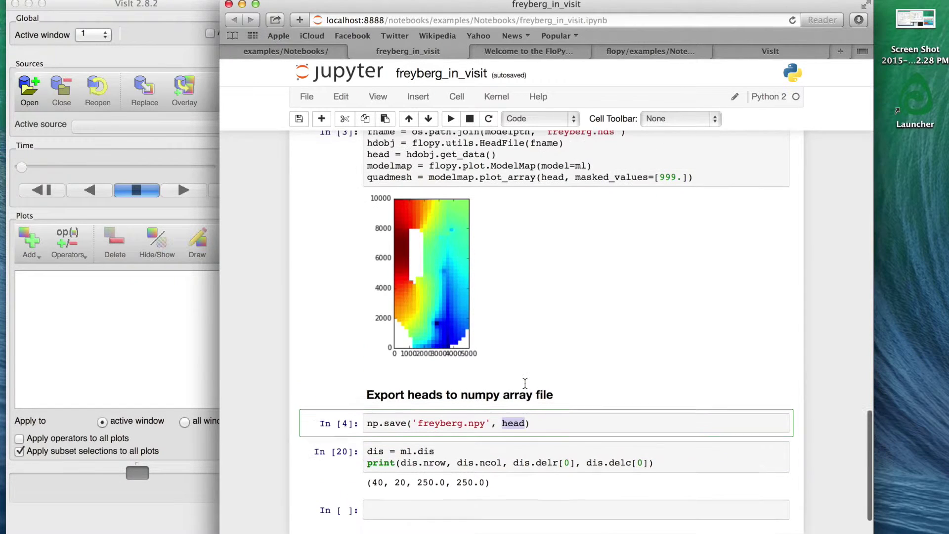
# Examine the full np.save statement in the notebook and check for freyberg.npy in the examples/Notebooks file listing.
pyautogui.scroll(1, 525, 384)
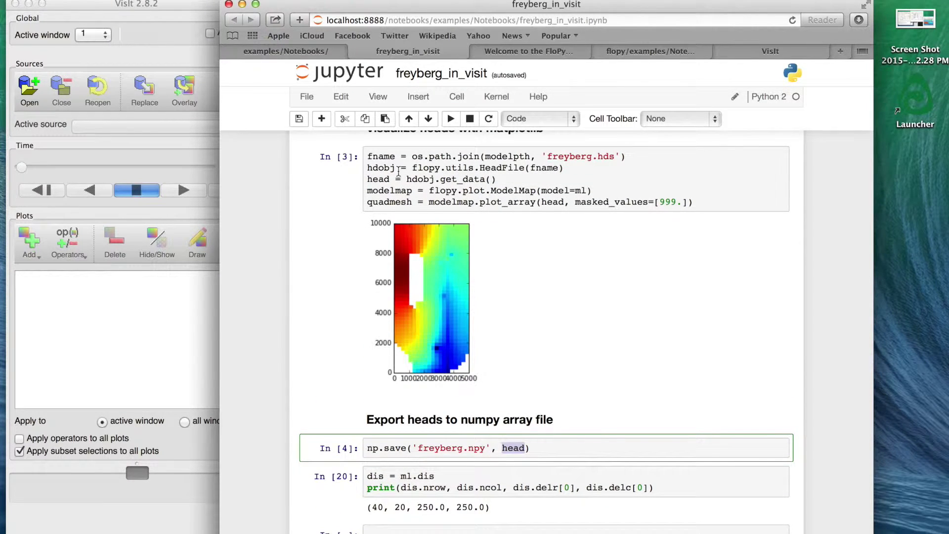
pyautogui.click(530, 448)
pyautogui.moveTo(531, 448); pyautogui.dragTo(367, 445)
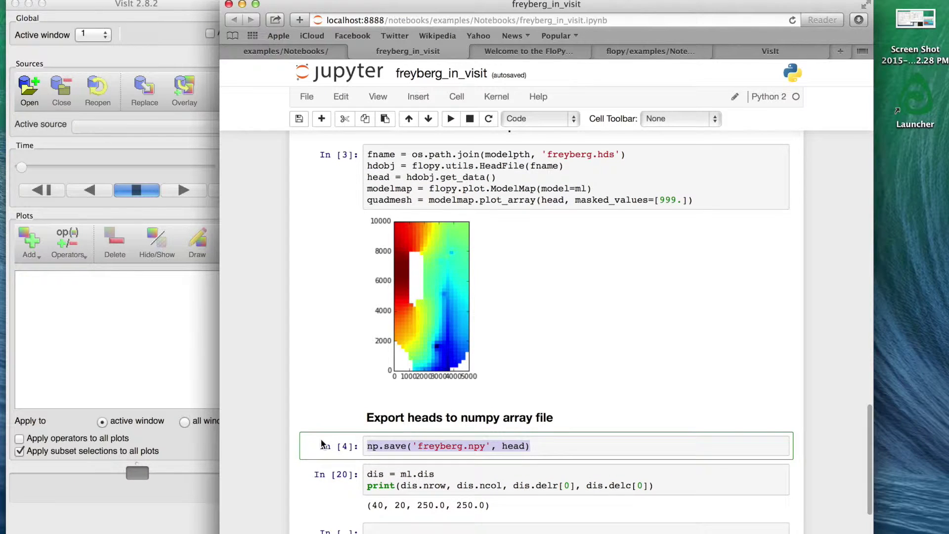
pyautogui.click(414, 446)
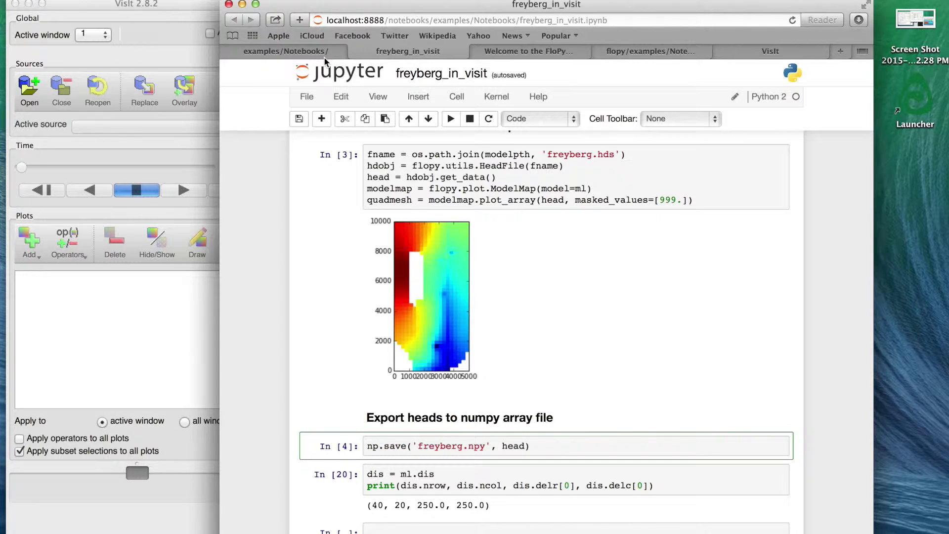
pyautogui.click(299, 52)
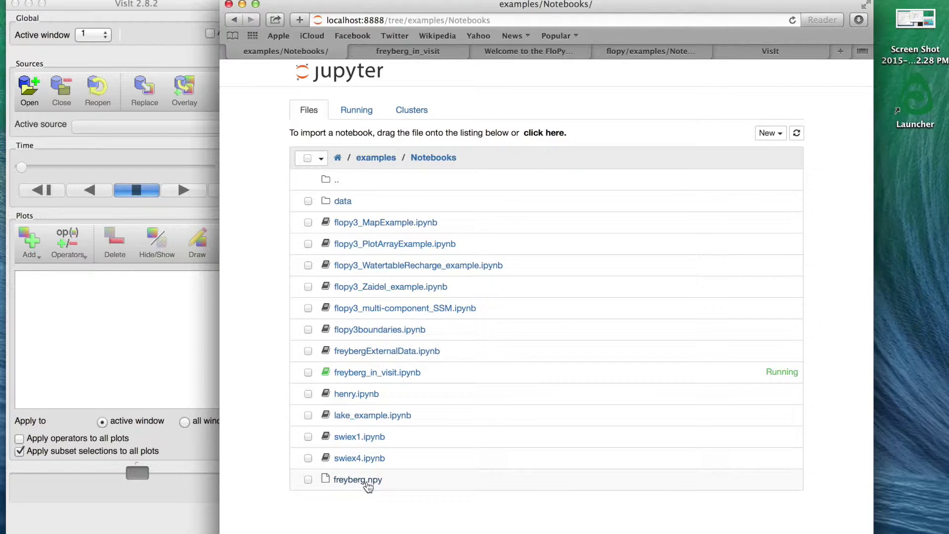
# Return to the freyberg_in_visit notebook and examine the cell that assigns ml.dis and prints the grid dimensions and cell sizes.
pyautogui.click(435, 51)
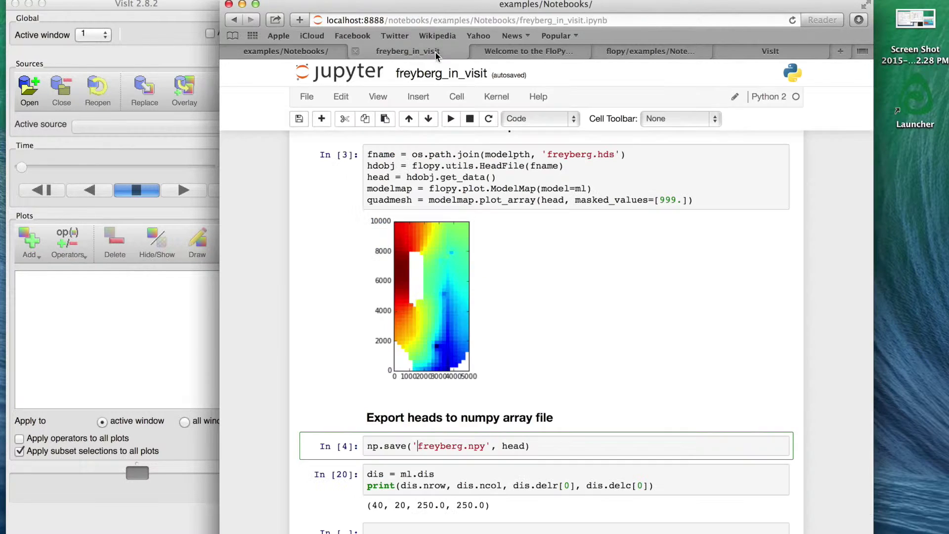
pyautogui.scroll(-2, 525, 395)
pyautogui.press('Down')
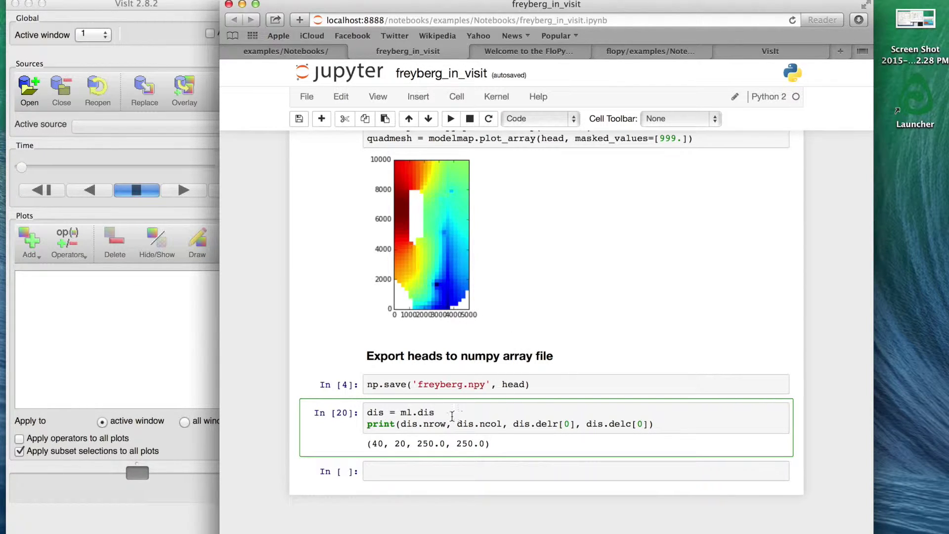
pyautogui.moveTo(450, 413); pyautogui.dragTo(364, 418)
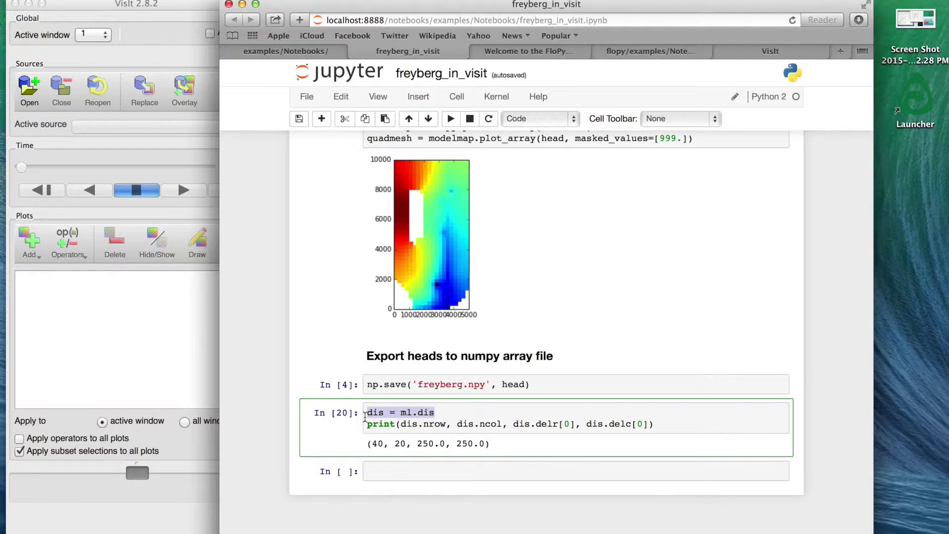
pyautogui.click(479, 417)
pyautogui.moveTo(672, 424); pyautogui.dragTo(319, 408)
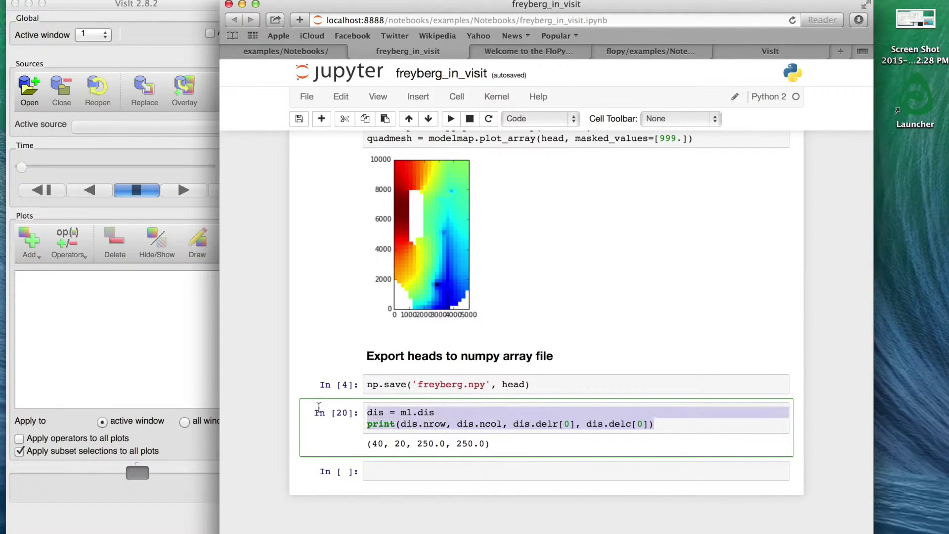
pyautogui.click(439, 416)
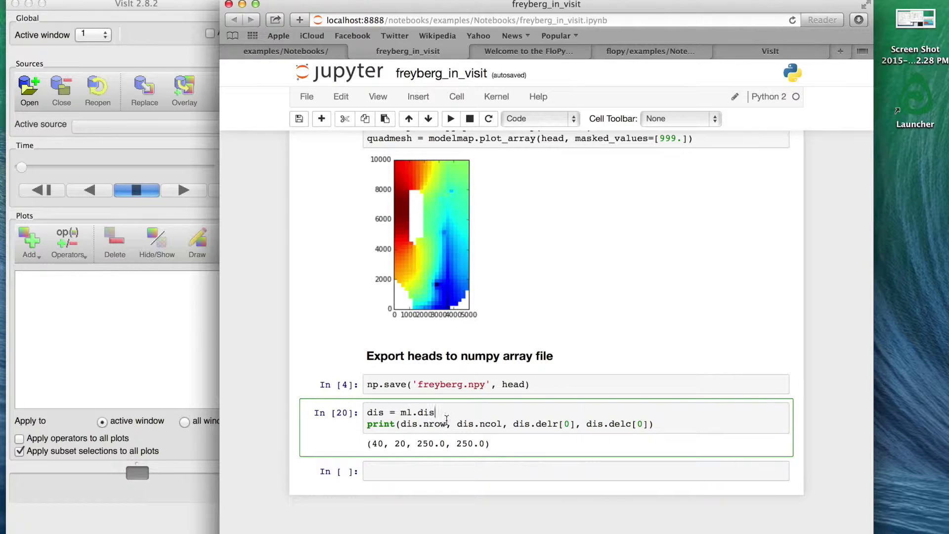
pyautogui.doubleClick(411, 412)
# Trace the ml variable back to the flopy.modflow.Modflow.load line in the "Load and Run an Existing Model" code.
pyautogui.scroll(2, 459, 374)
pyautogui.scroll(10, 459, 373)
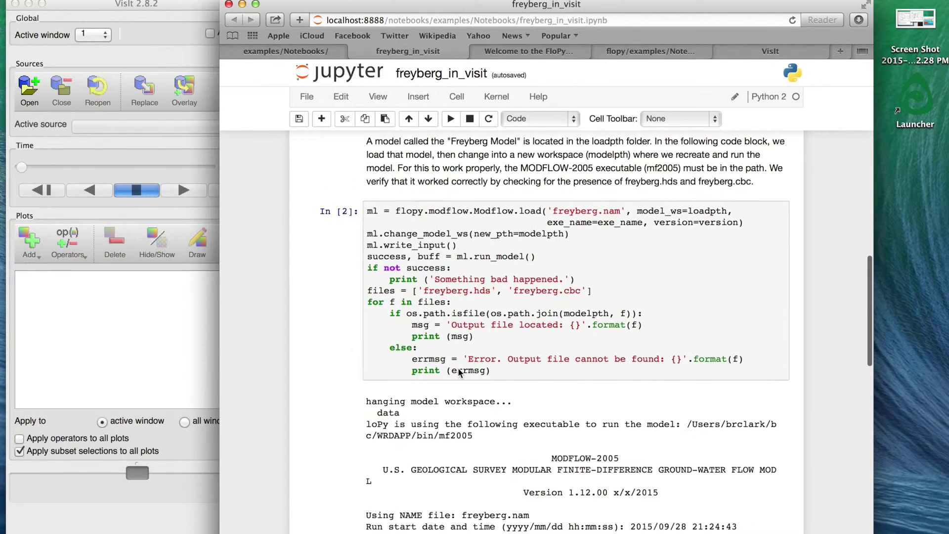
pyautogui.scroll(2, 459, 373)
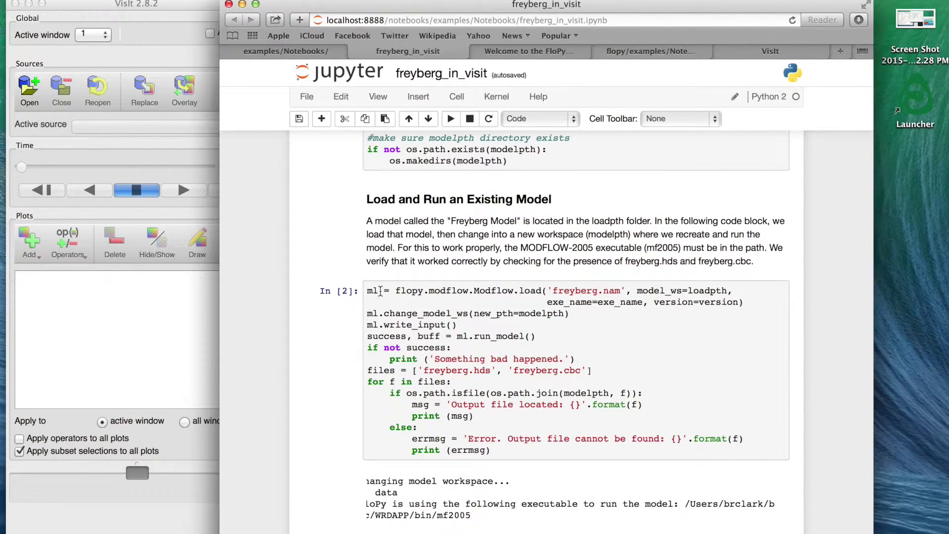
pyautogui.moveTo(379, 291); pyautogui.dragTo(367, 291)
pyautogui.scroll(-14, 424, 366)
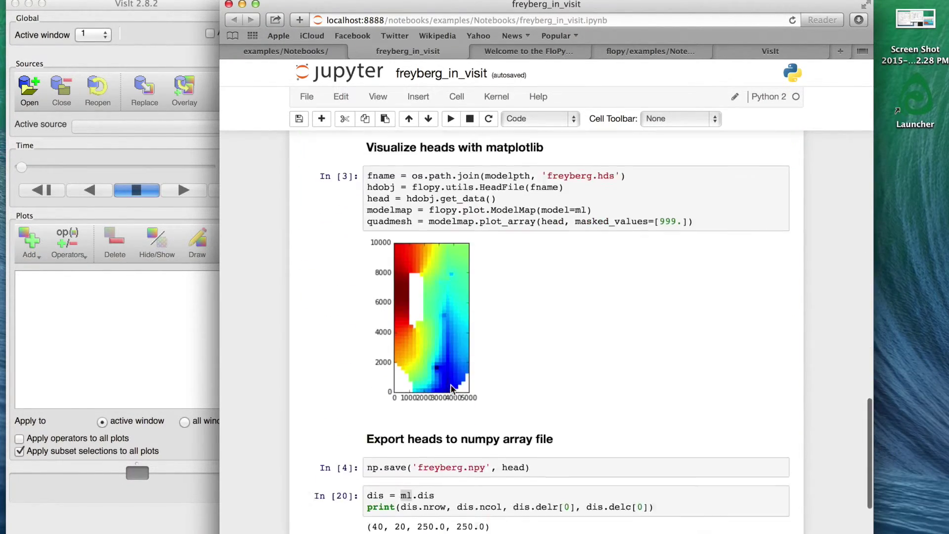
# Examine the dis.nrow argument and the printed cell sizes, and highlight the 'freyberg.npy' file name in the np.save line.
pyautogui.click(431, 405)
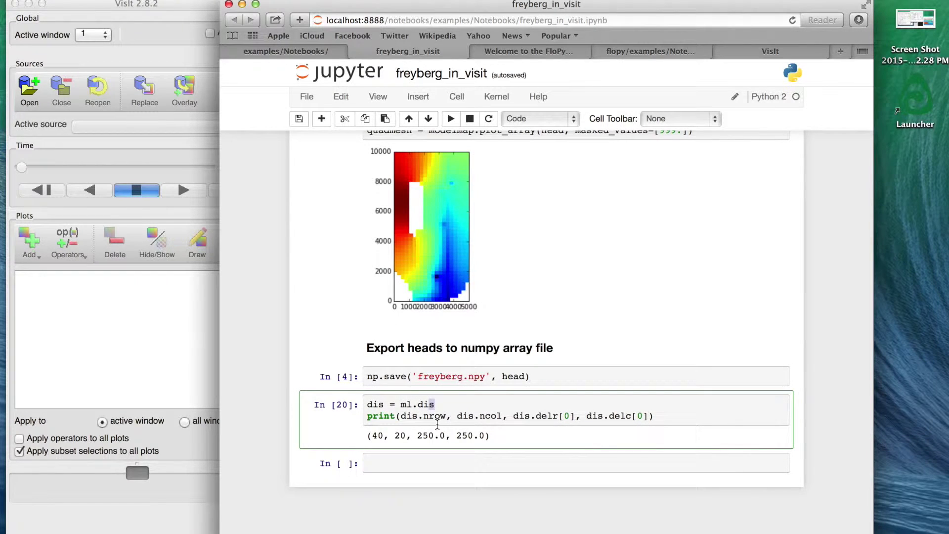
pyautogui.moveTo(423, 418); pyautogui.dragTo(450, 418)
pyautogui.moveTo(420, 436); pyautogui.dragTo(444, 436)
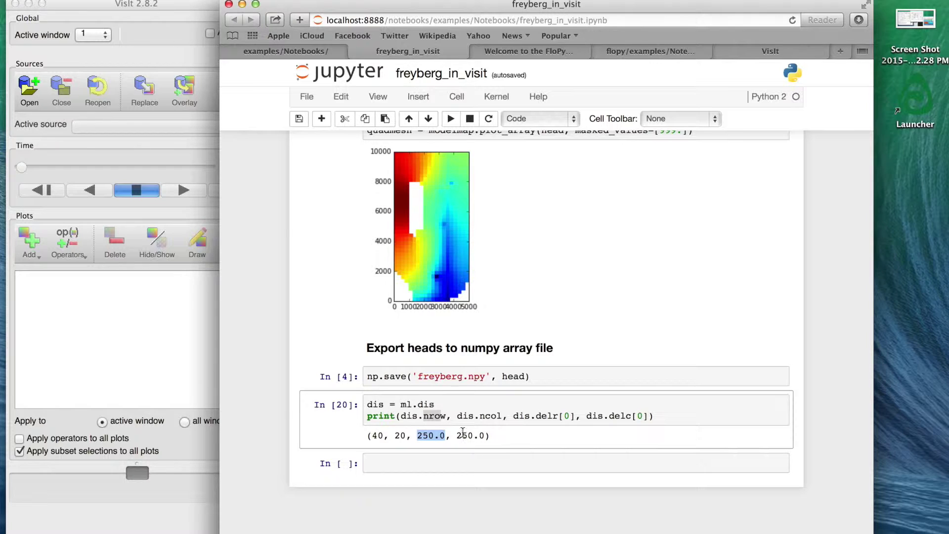
pyautogui.click(554, 379)
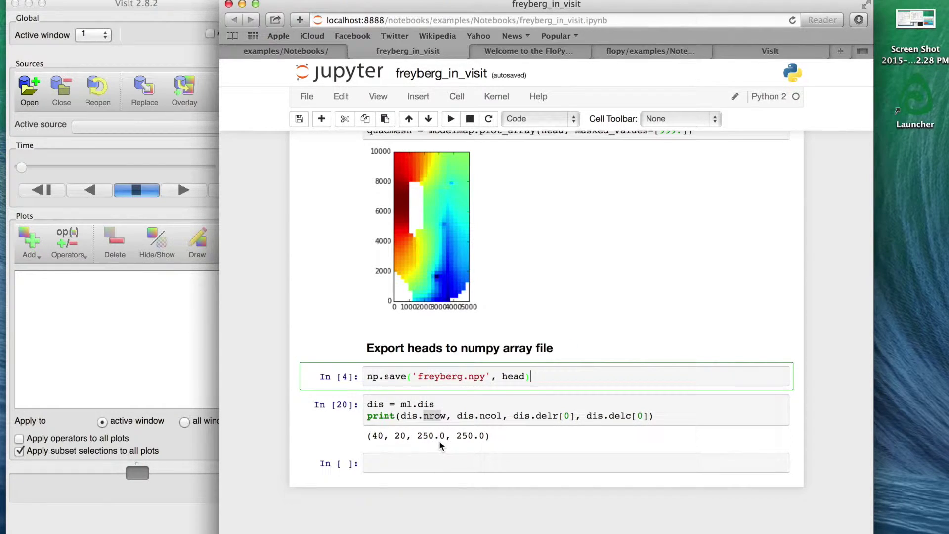
pyautogui.moveTo(489, 374); pyautogui.dragTo(421, 379)
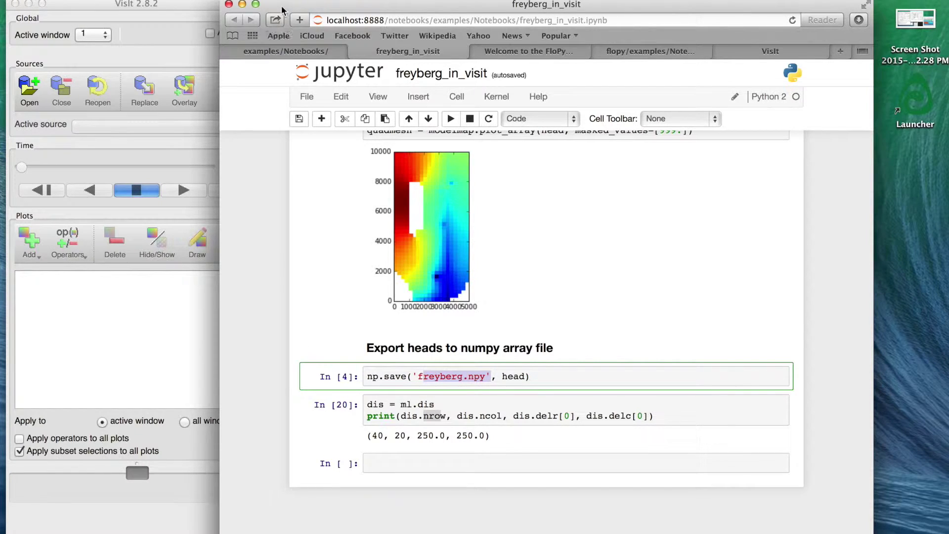
# Switch to VisIt and arrange its main control window beside the Window 1 display window.
pyautogui.moveTo(282, 7); pyautogui.dragTo(261, 25)
pyautogui.click(333, 2)
pyautogui.click(208, 5)
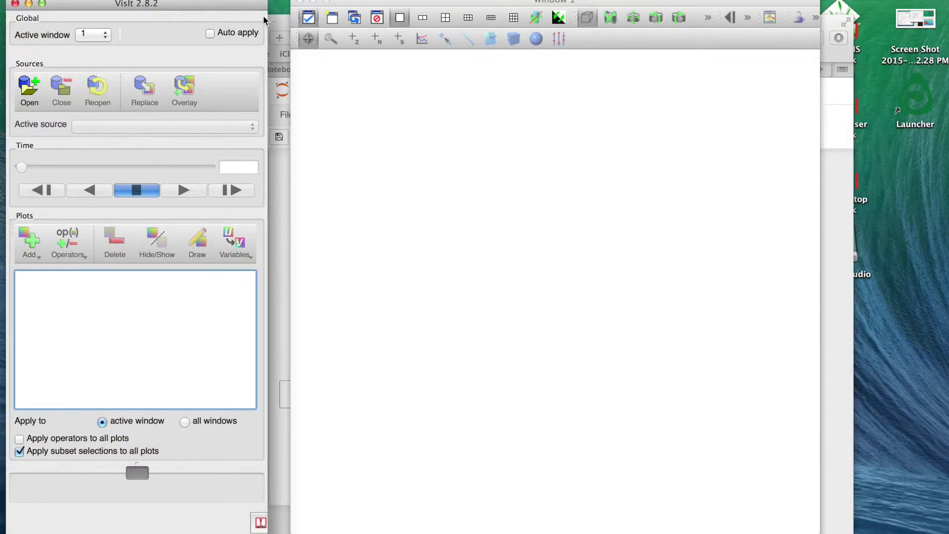
pyautogui.moveTo(237, 8); pyautogui.dragTo(253, 8)
pyautogui.moveTo(345, 2); pyautogui.dragTo(343, 1)
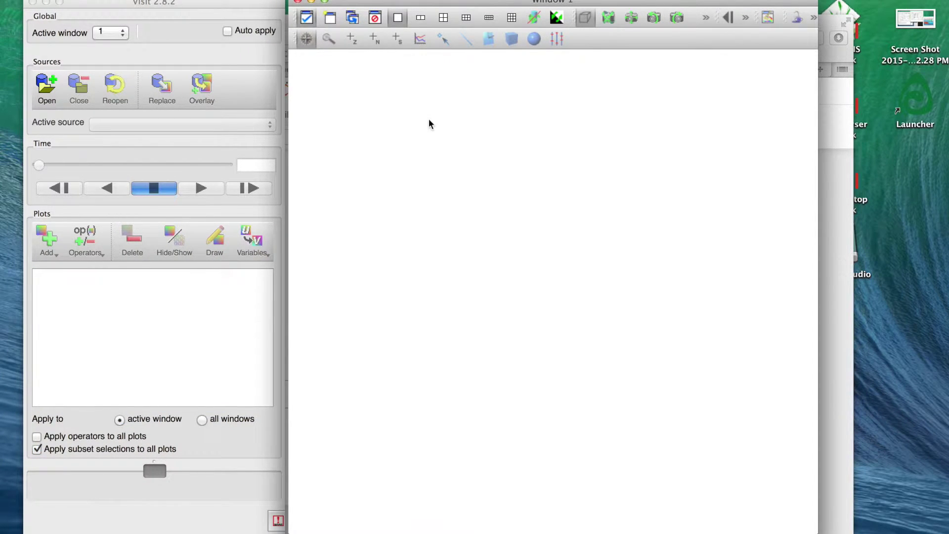
pyautogui.moveTo(393, 3)
pyautogui.mouseDown()
pyautogui.moveTo(452, 13)
pyautogui.moveTo(391, 6)
pyautogui.mouseUp()
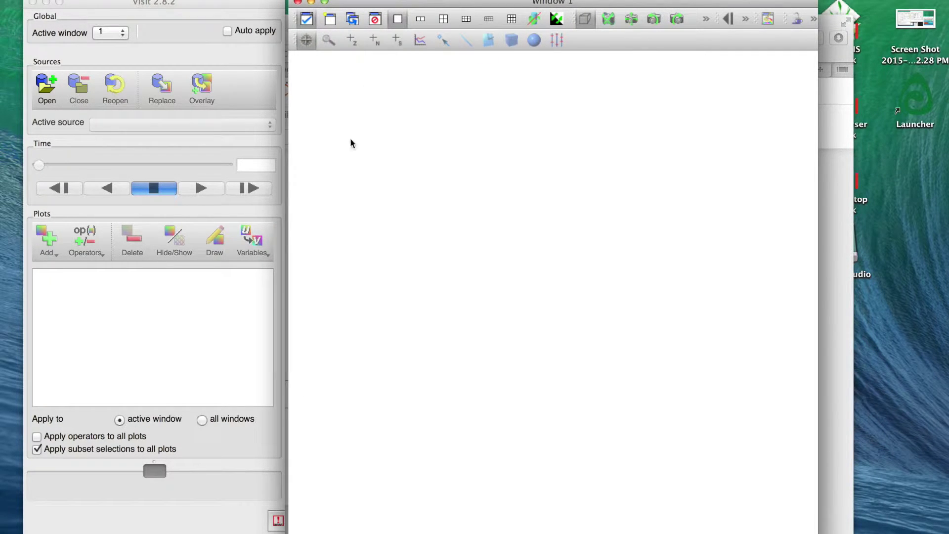
pyautogui.click(246, 5)
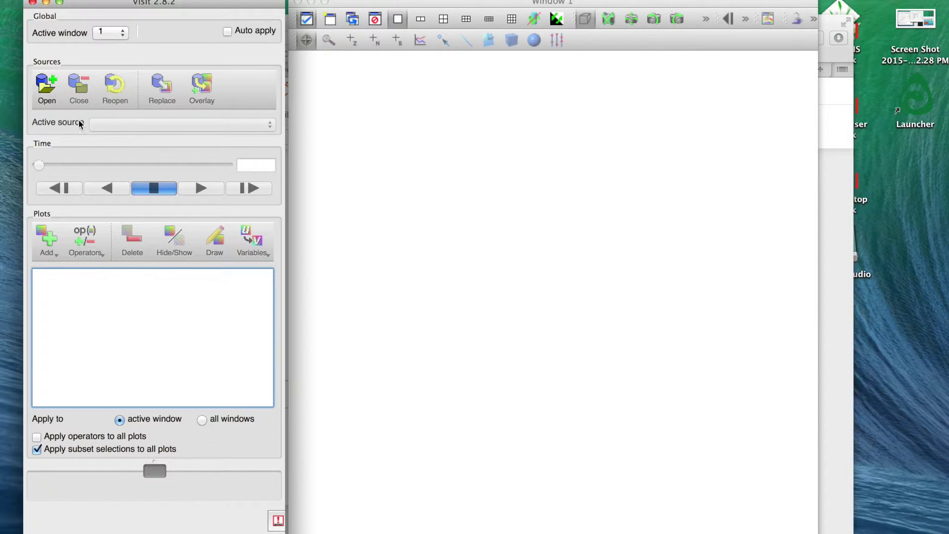
# Open freyberg.npy from the flopy/examples/Notebooks folder as the data source.
pyautogui.click(47, 85)
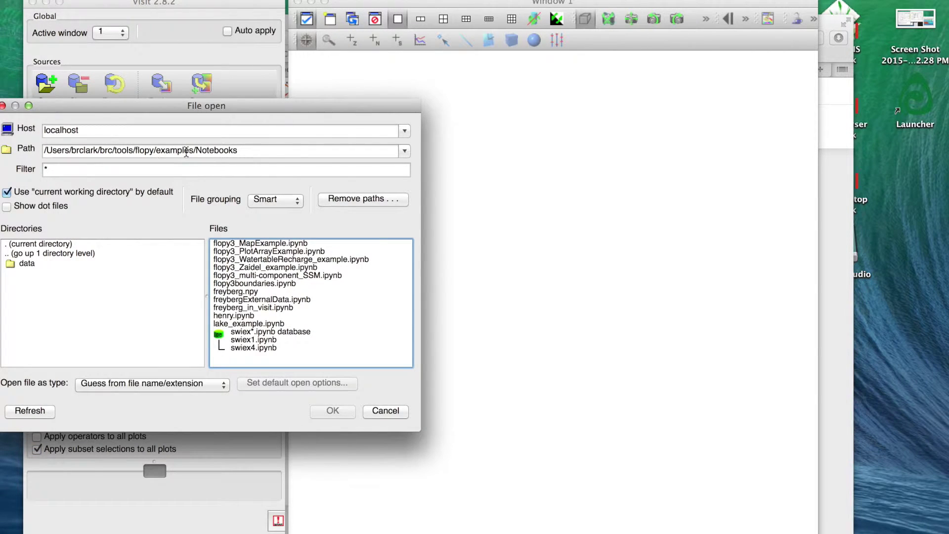
pyautogui.click(255, 292)
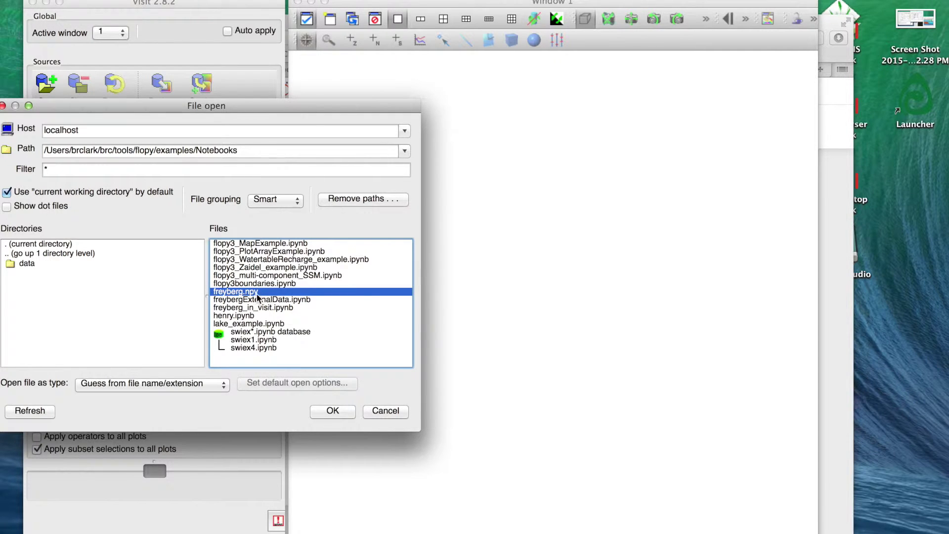
pyautogui.click(333, 411)
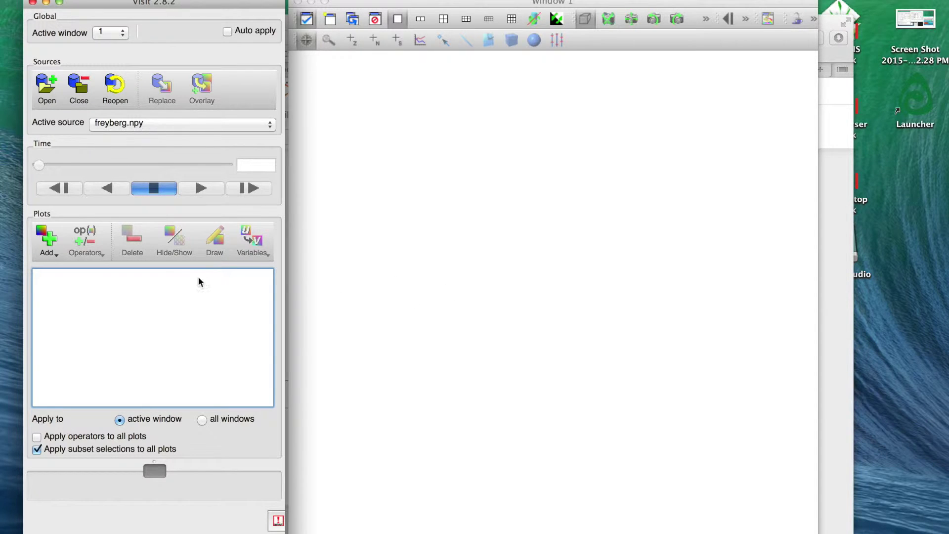
# Add a Pseudocolor plot of the var variable from freyberg.npy and draw it.
pyautogui.click(51, 251)
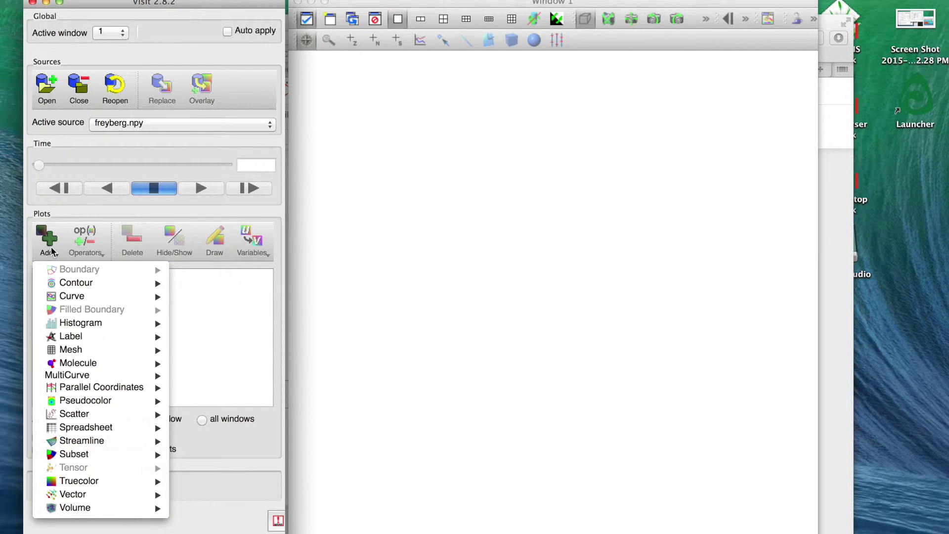
pyautogui.moveTo(100, 393)
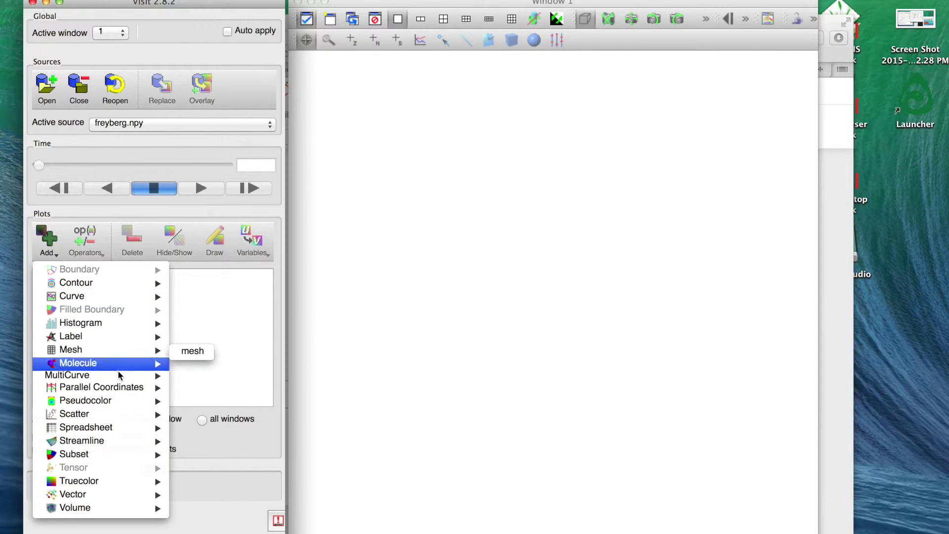
pyautogui.moveTo(138, 493)
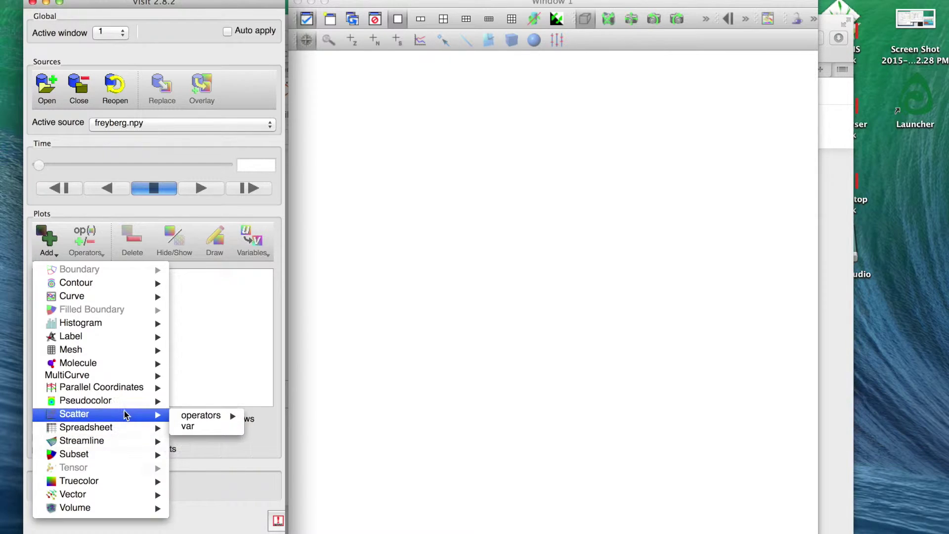
pyautogui.moveTo(125, 365)
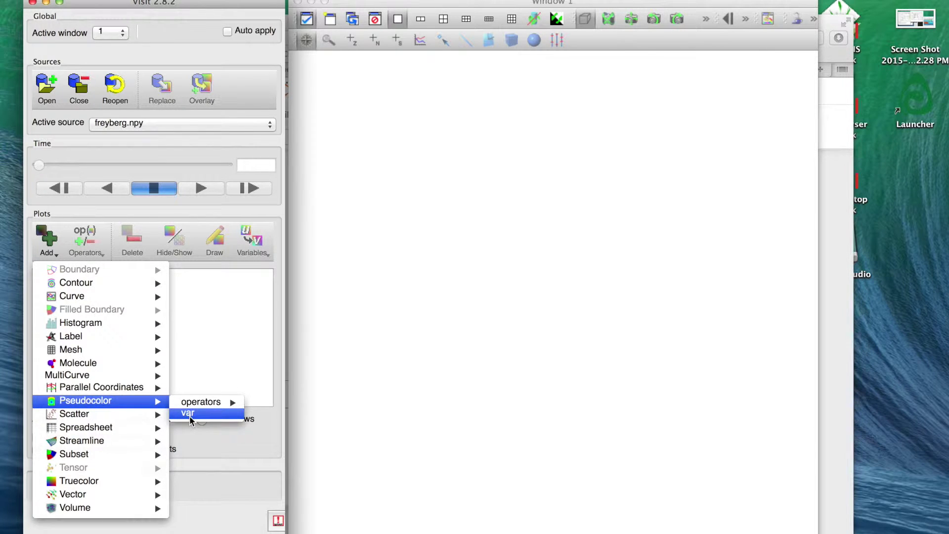
pyautogui.click(190, 417)
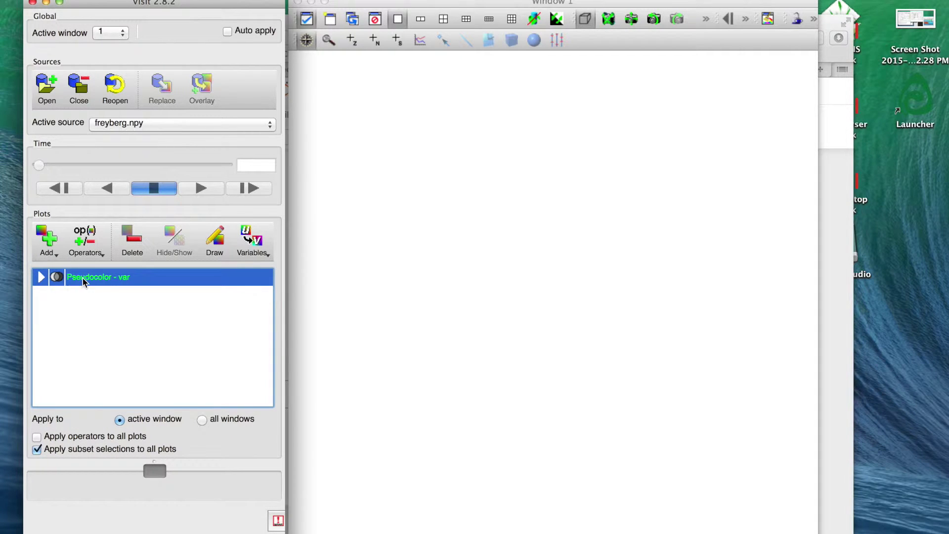
pyautogui.click(218, 255)
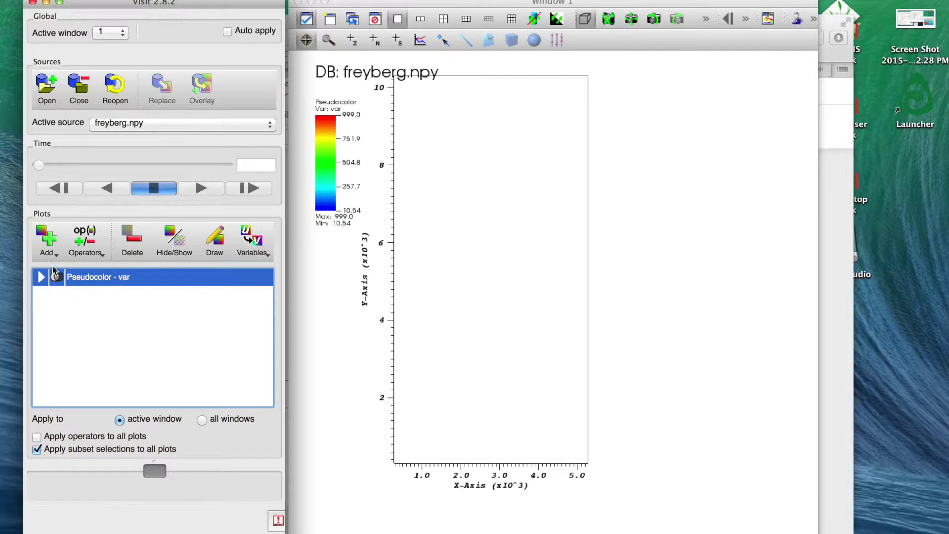
# Reset the view in Window 1 so it frames the full Pseudocolor plot.
pyautogui.click(81, 248)
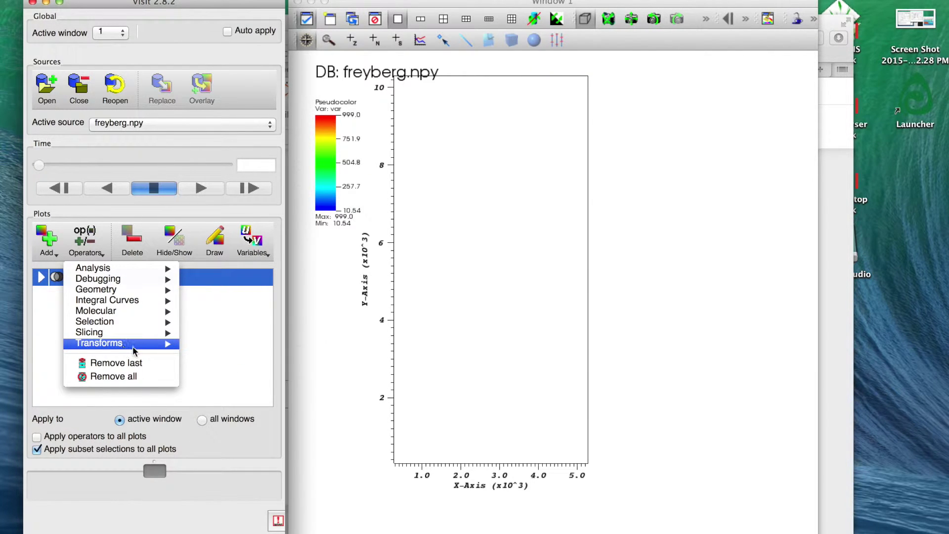
pyautogui.click(526, 397)
pyautogui.moveTo(511, 356); pyautogui.dragTo(529, 339)
pyautogui.rightClick(540, 350)
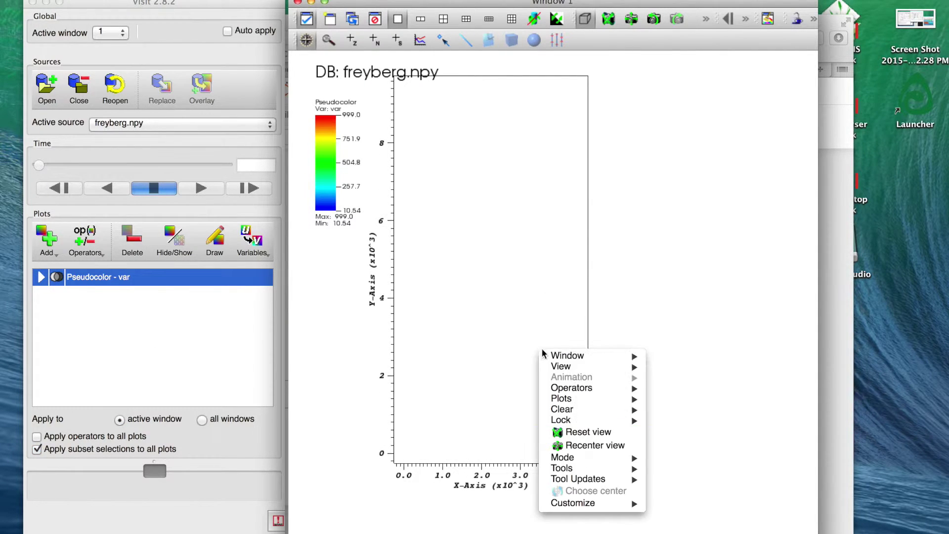
pyautogui.click(582, 435)
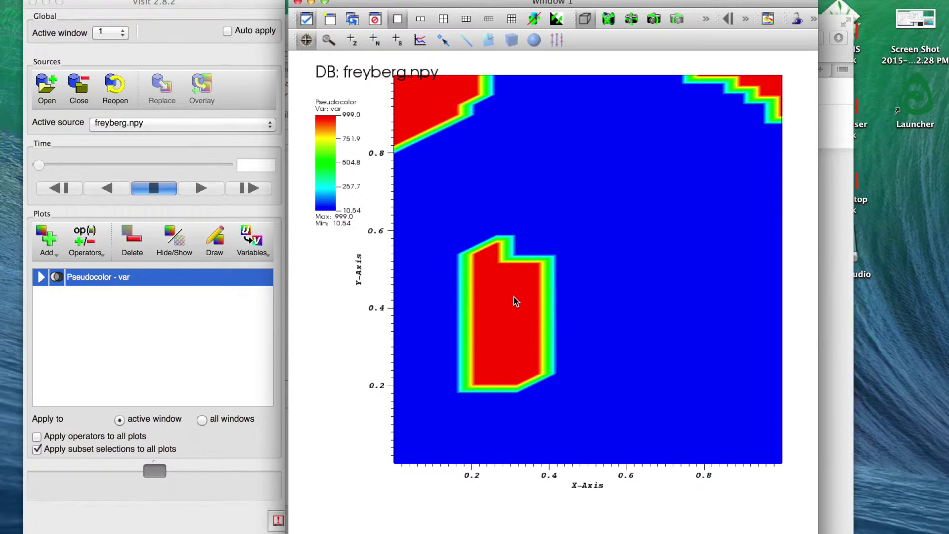
pyautogui.rightClick(524, 329)
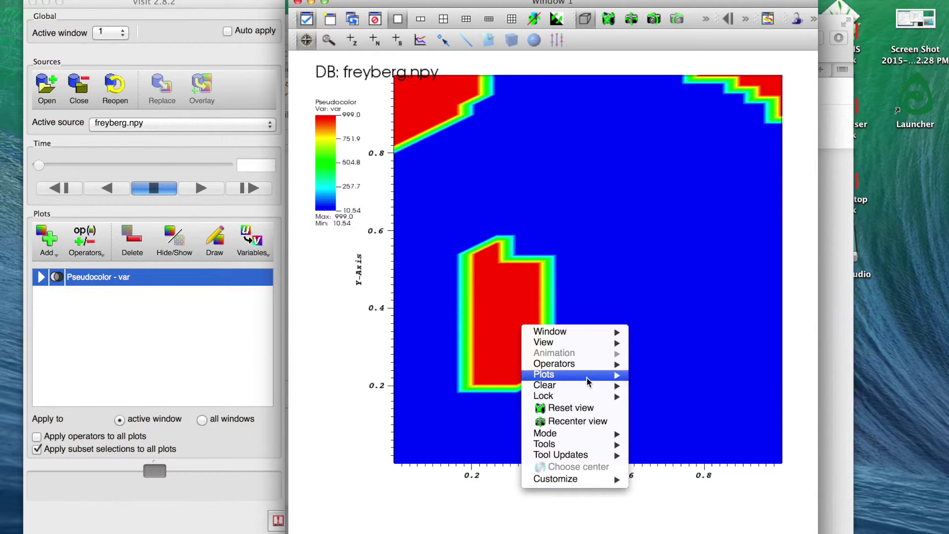
pyautogui.click(587, 413)
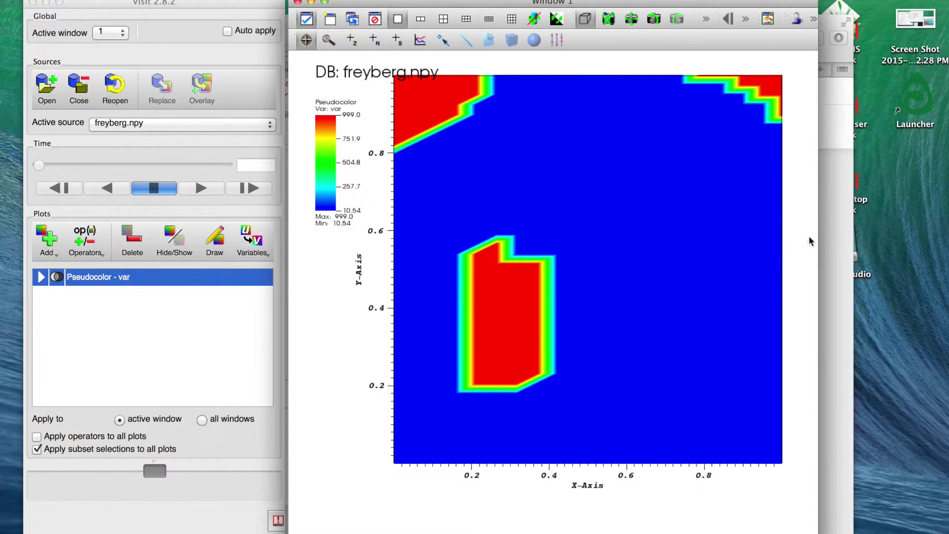
# Switch back to the freyberg_in_visit notebook in the browser to compare its matplotlib heads map with the VisIt plot.
pyautogui.click(830, 246)
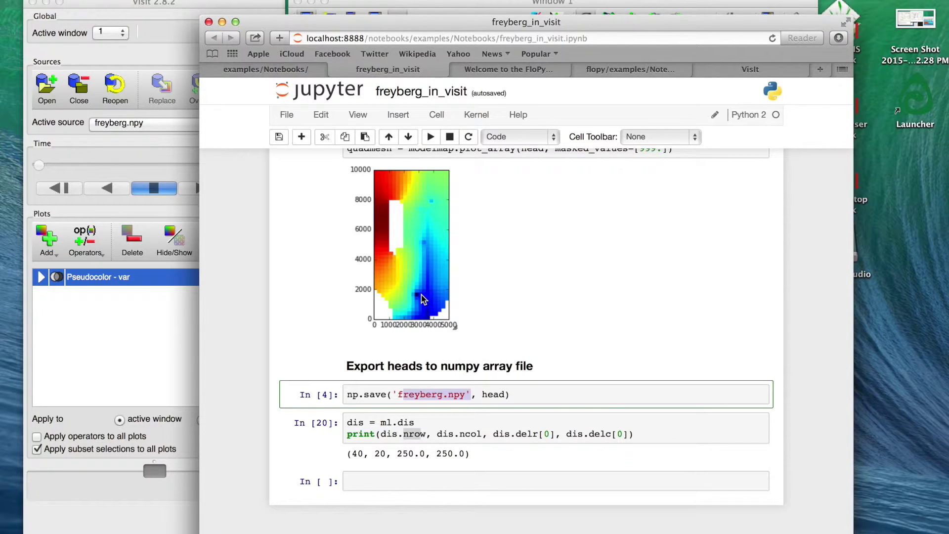
# Rearrange the notebook window beside the VisIt plot so both head maps can be compared.
pyautogui.moveTo(401, 27); pyautogui.dragTo(822, 25)
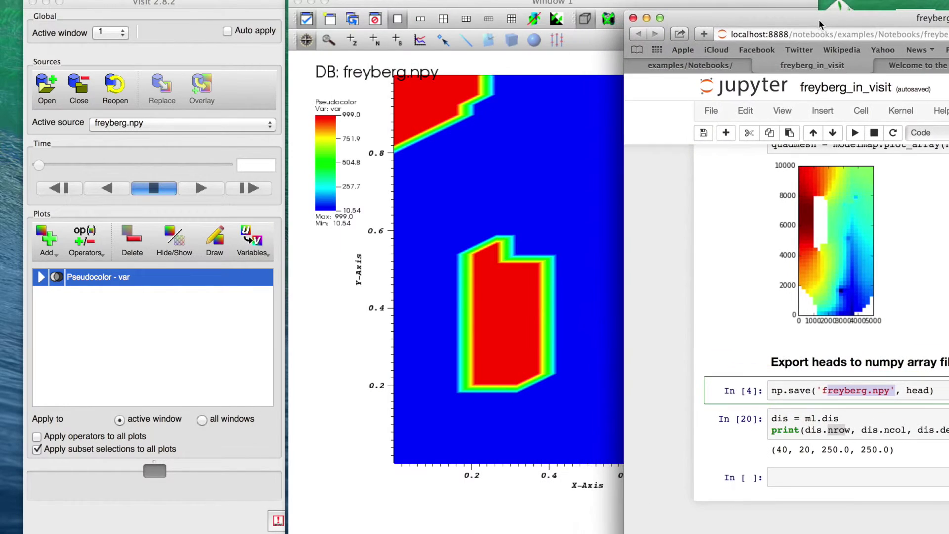
pyautogui.click(634, 4)
pyautogui.moveTo(634, 4); pyautogui.dragTo(621, 3)
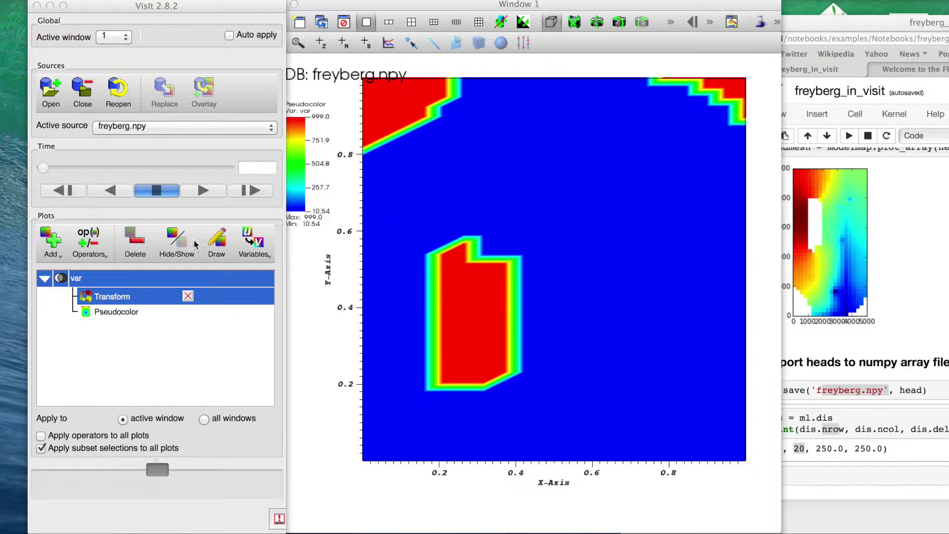
# Check the grid's row and column counts and cell sizes in the notebook's printed output.
pyautogui.click(853, 454)
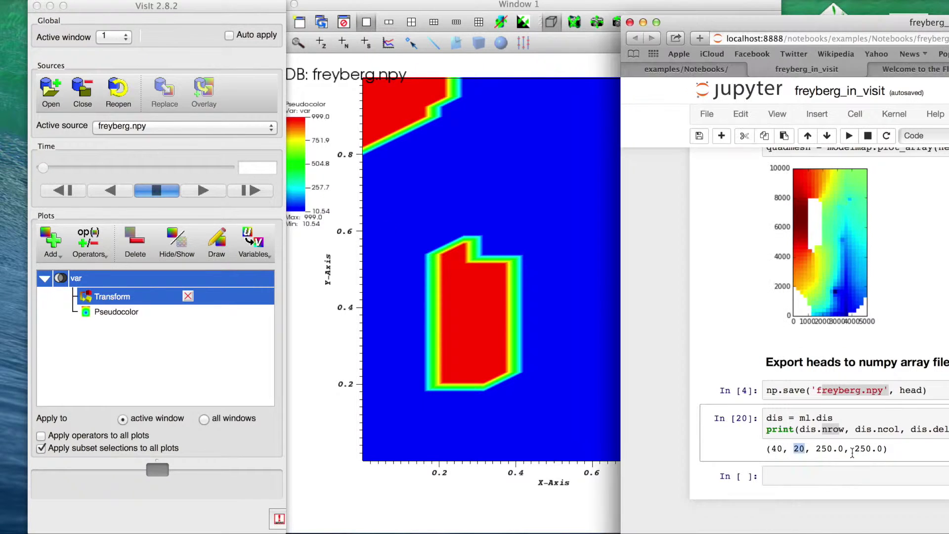
pyautogui.moveTo(771, 449); pyautogui.dragTo(877, 449)
pyautogui.moveTo(774, 452); pyautogui.dragTo(803, 450)
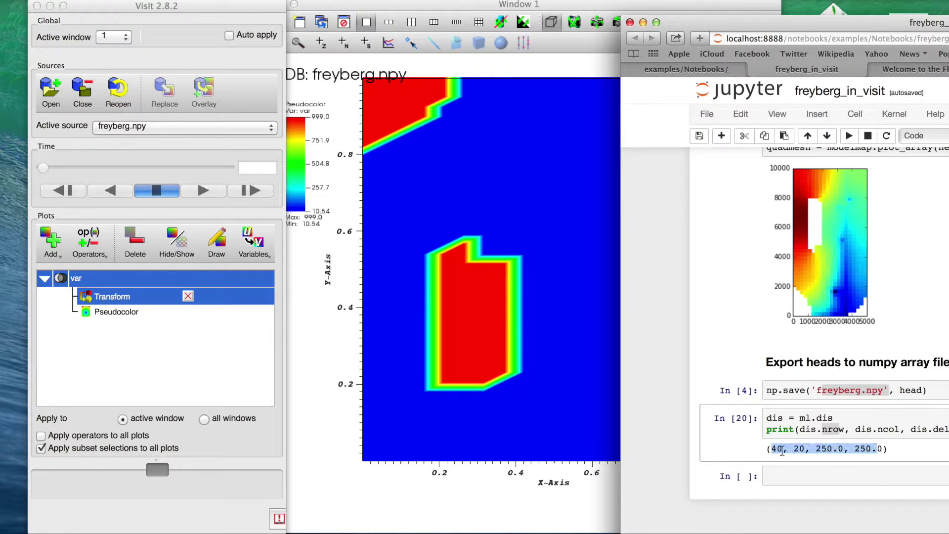
pyautogui.click(804, 450)
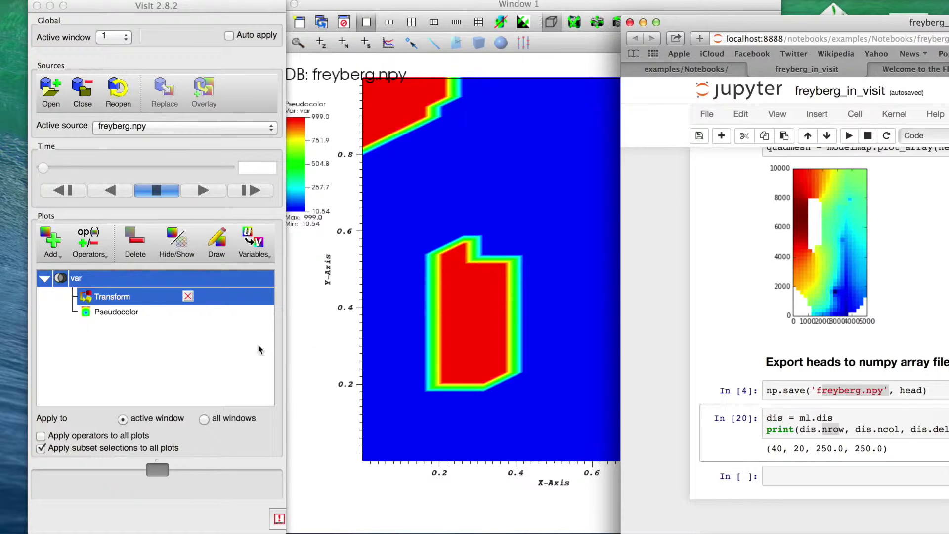
# Enable scaling in the Transform operator with X 5000 and Y 10000, apply it and close its attributes.
pyautogui.doubleClick(119, 300)
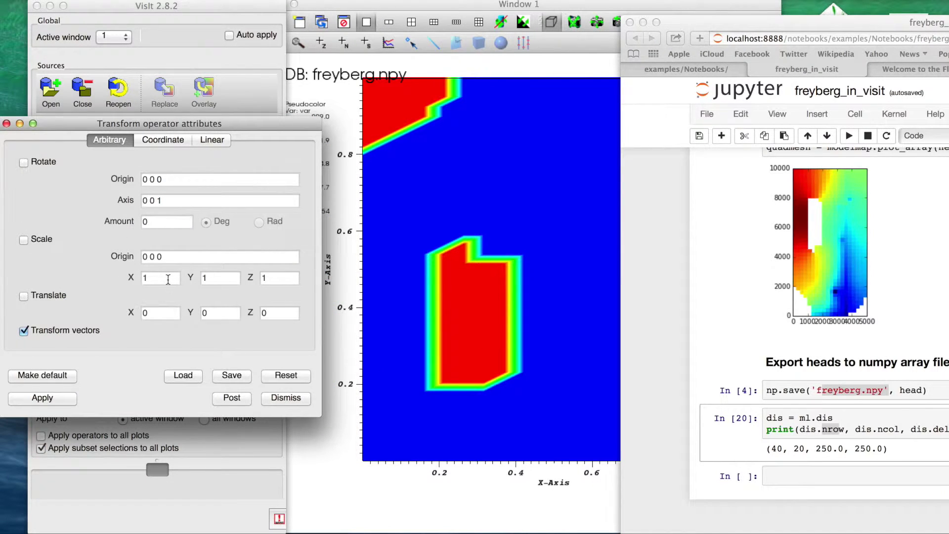
pyautogui.click(31, 240)
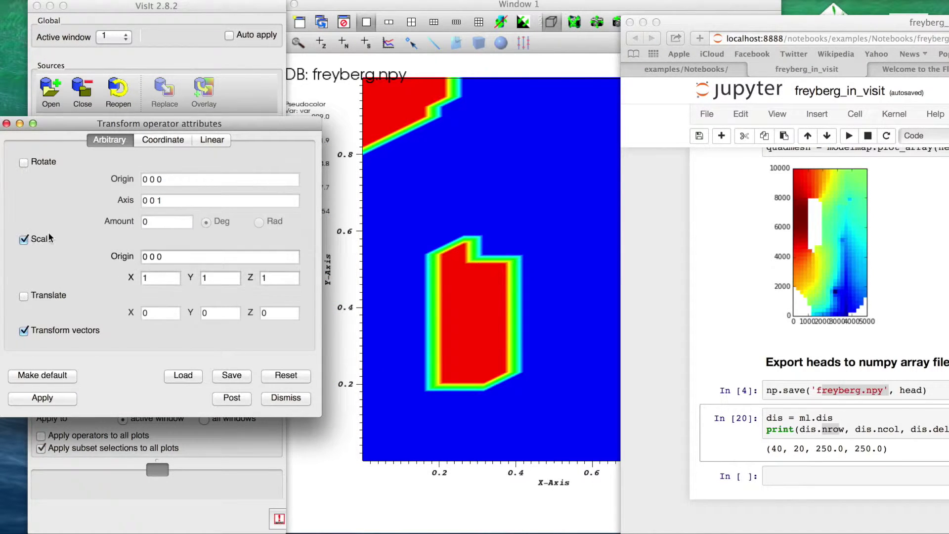
pyautogui.doubleClick(148, 278)
pyautogui.write('5000')
pyautogui.press('Tab')
pyautogui.write('10000')
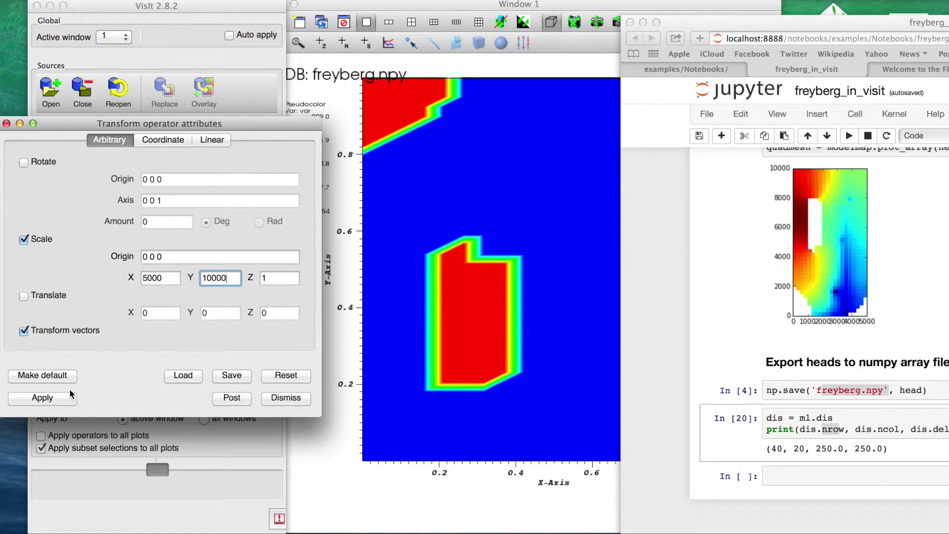
pyautogui.click(70, 396)
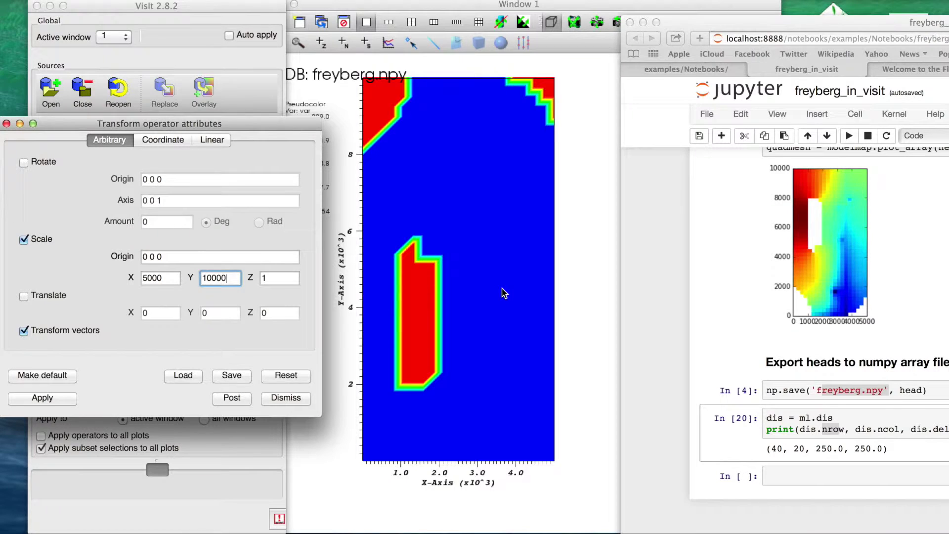
pyautogui.click(280, 400)
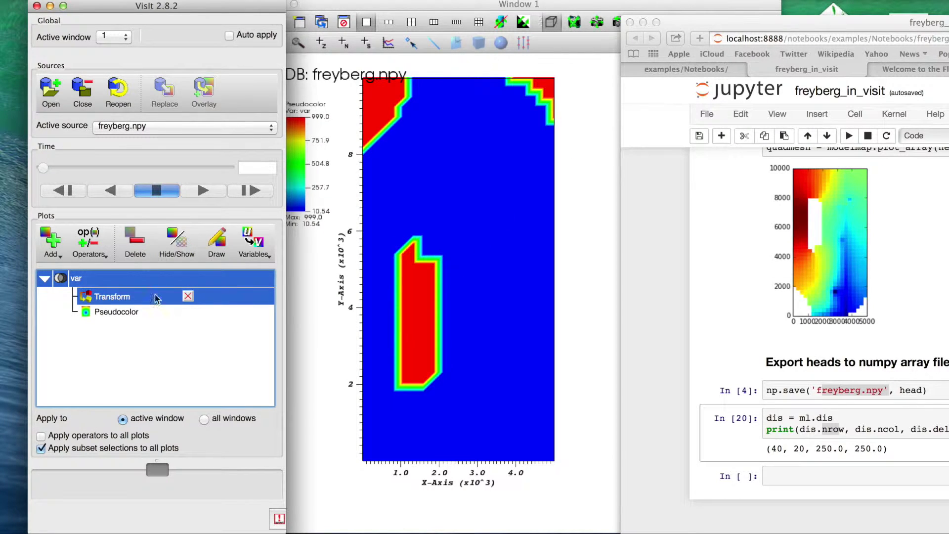
# Add a Reflect operator to the var plot, open its attributes clear of the plot, and redraw.
pyautogui.click(118, 316)
pyautogui.click(102, 255)
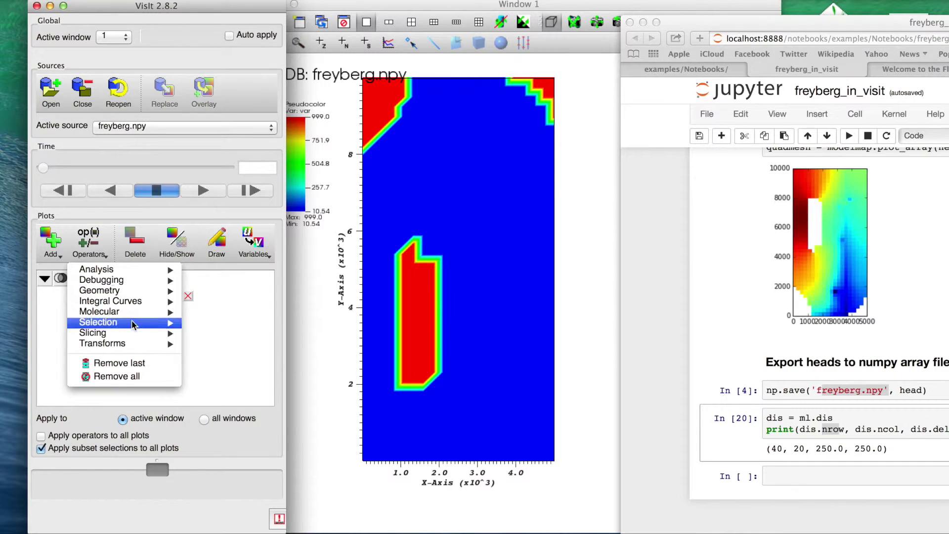
pyautogui.moveTo(134, 345)
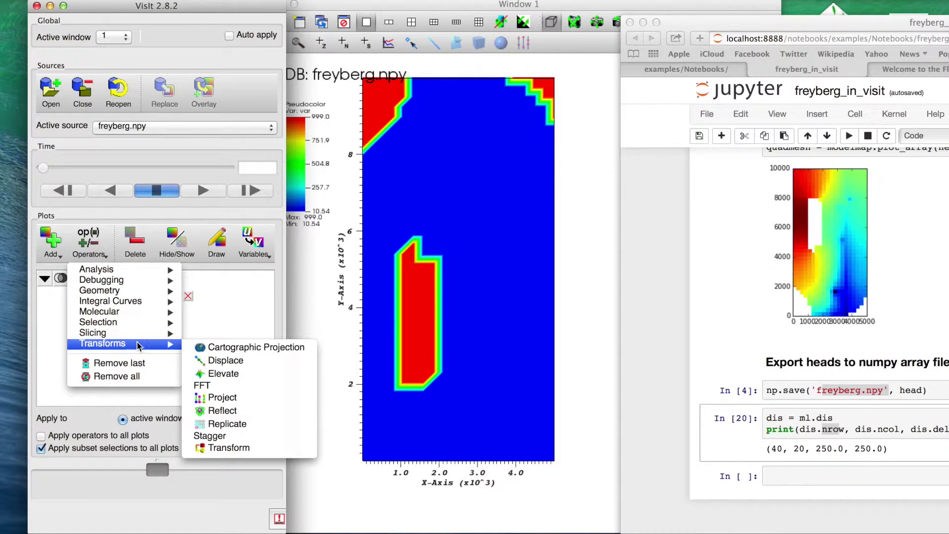
pyautogui.click(242, 415)
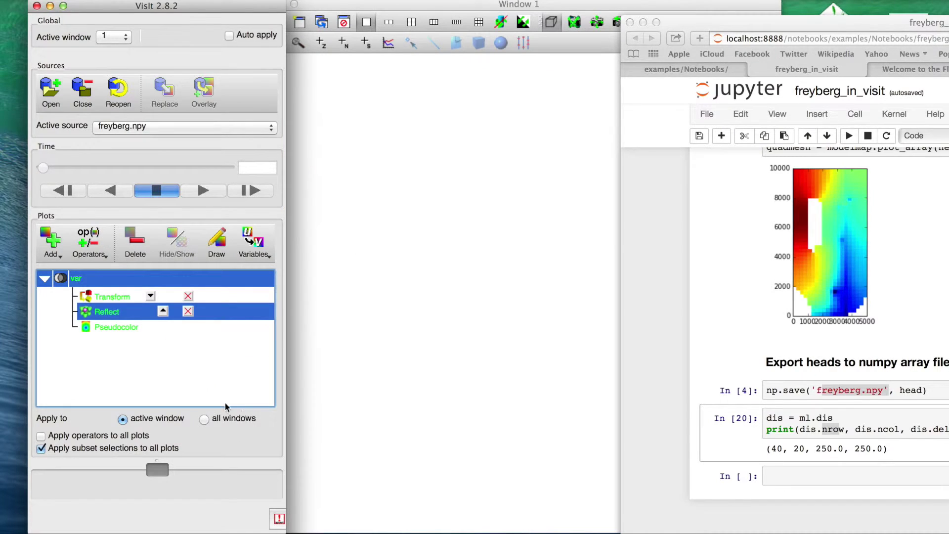
pyautogui.doubleClick(112, 317)
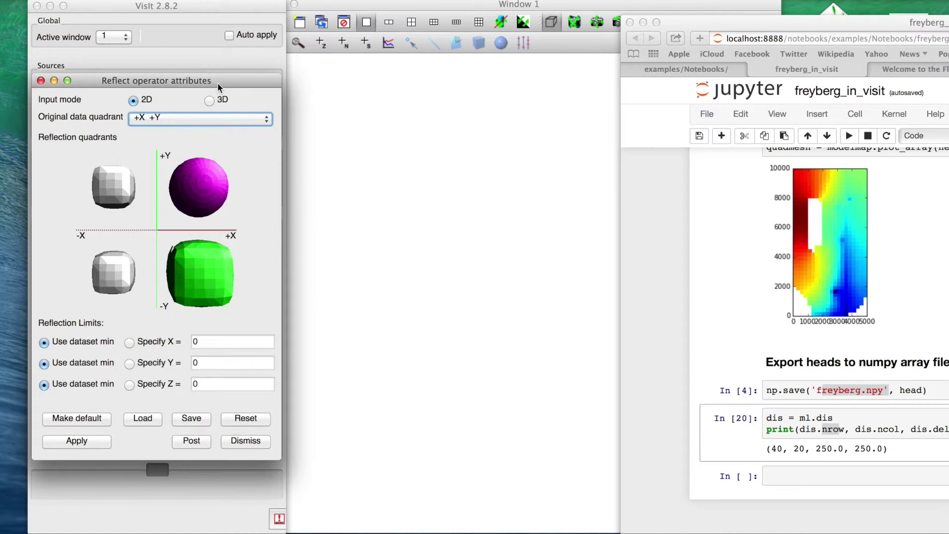
pyautogui.moveTo(217, 86); pyautogui.dragTo(849, 121)
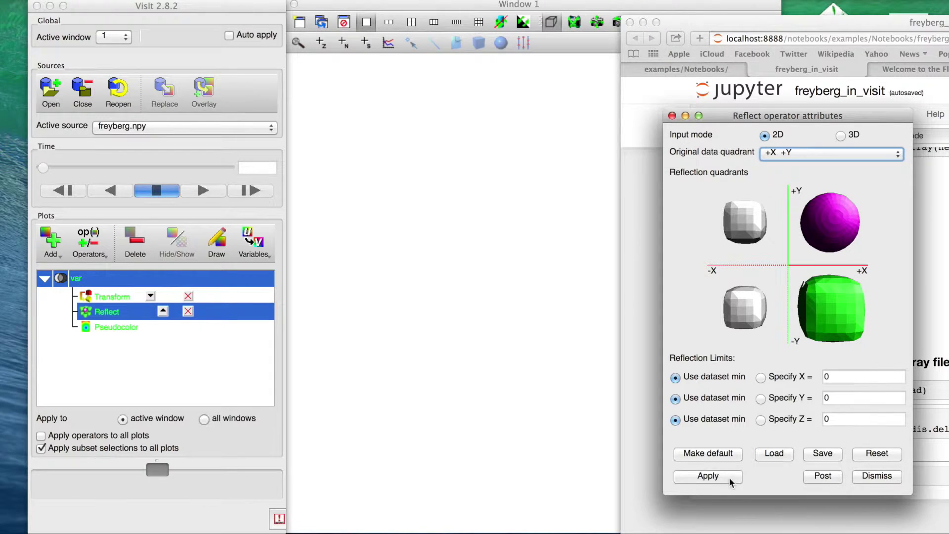
pyautogui.click(216, 249)
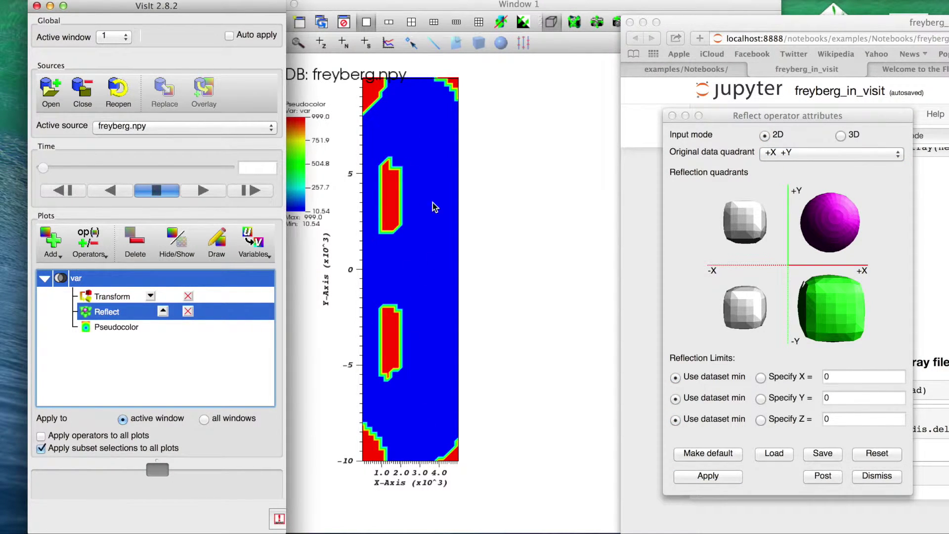
# Turn off the original +X +Y quadrant in the Reflect operator, apply the change and close its attributes.
pyautogui.click(834, 223)
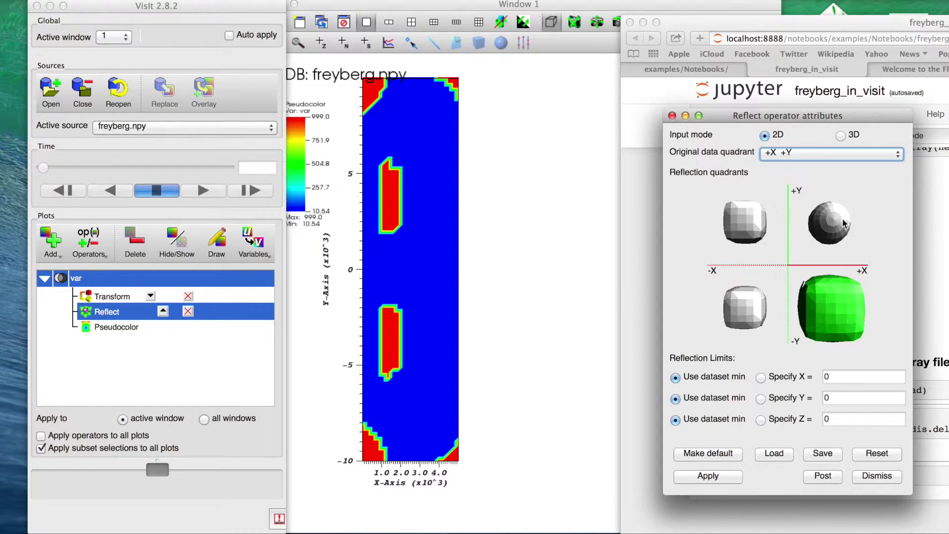
pyautogui.click(716, 478)
pyautogui.click(891, 477)
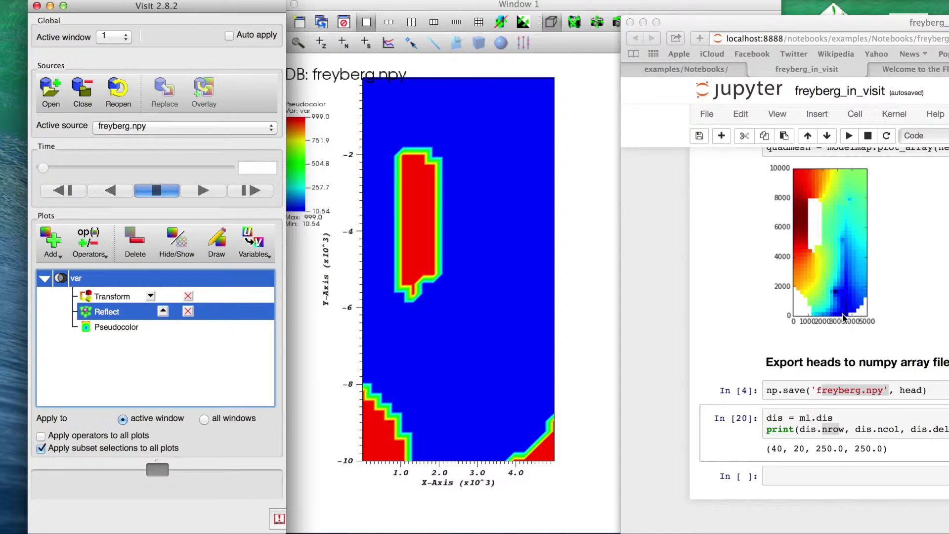
# Add a Threshold operator to the var plot and redraw it.
pyautogui.click(324, 356)
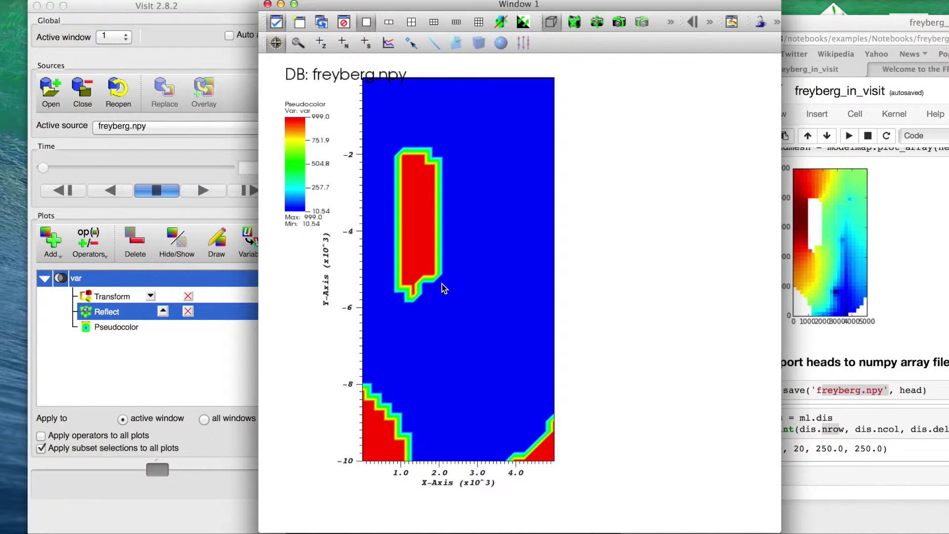
pyautogui.click(97, 233)
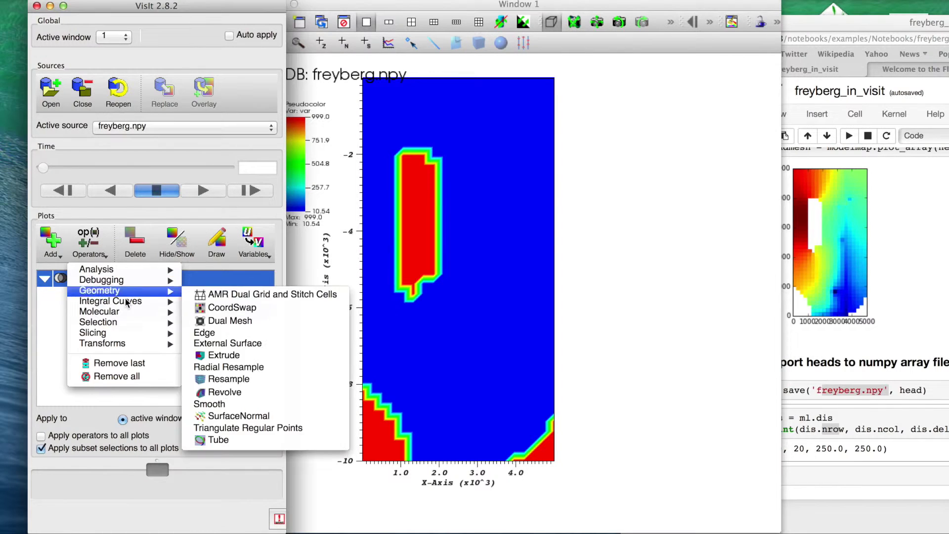
pyautogui.moveTo(139, 322)
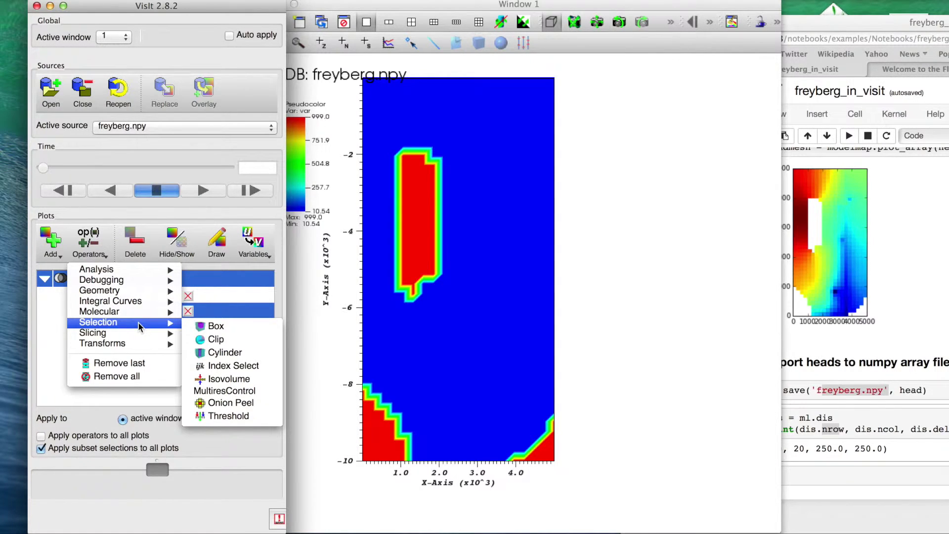
pyautogui.moveTo(127, 301)
pyautogui.click(227, 416)
pyautogui.click(210, 242)
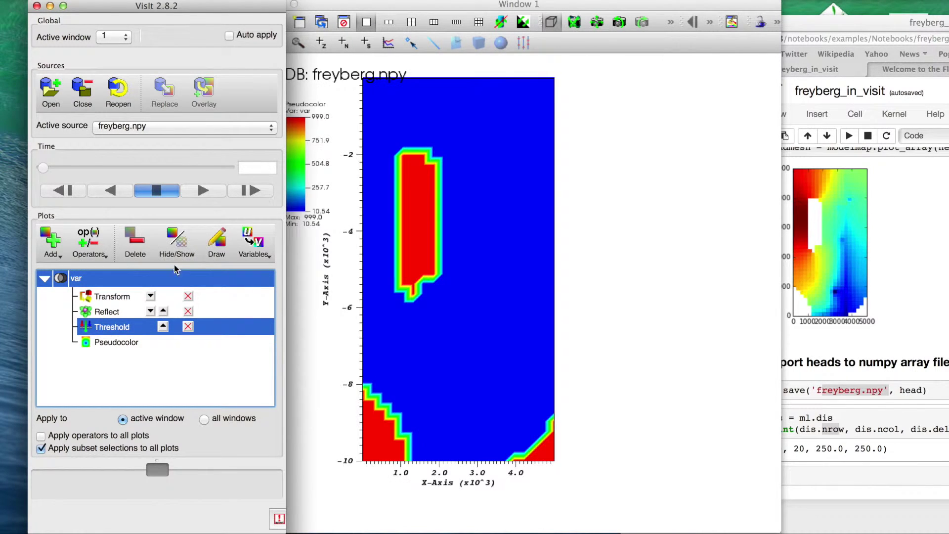
# Set the Threshold operator's upper bound to 998 for the default variable and apply it.
pyautogui.doubleClick(102, 327)
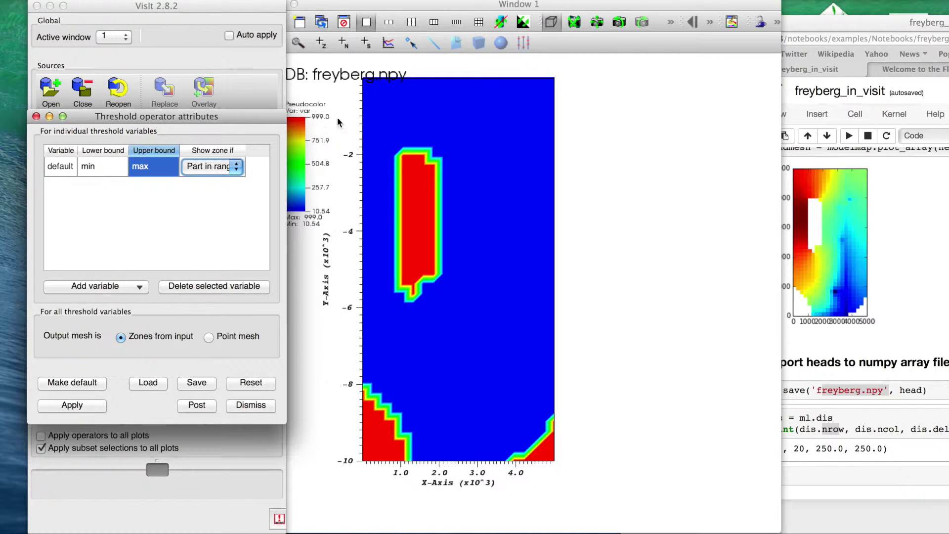
pyautogui.click(151, 168)
pyautogui.write('998')
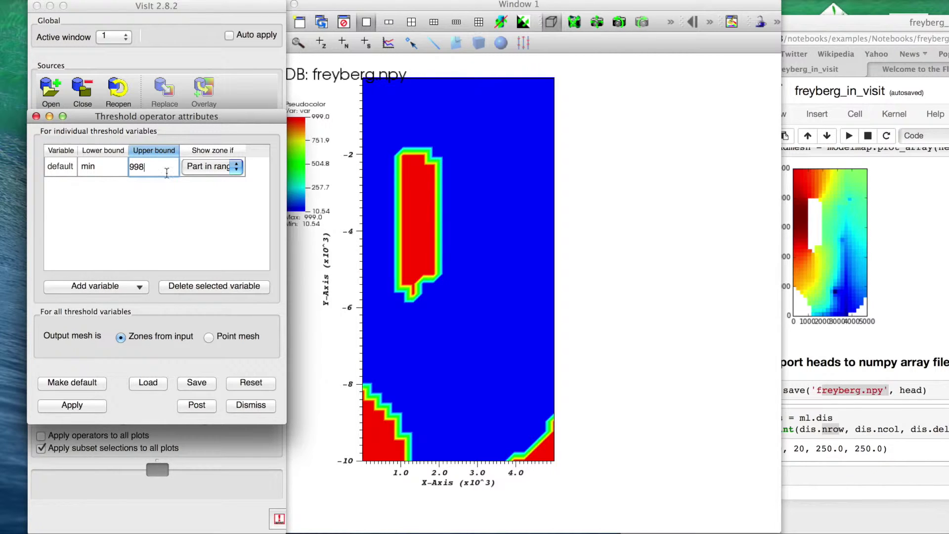
pyautogui.click(99, 405)
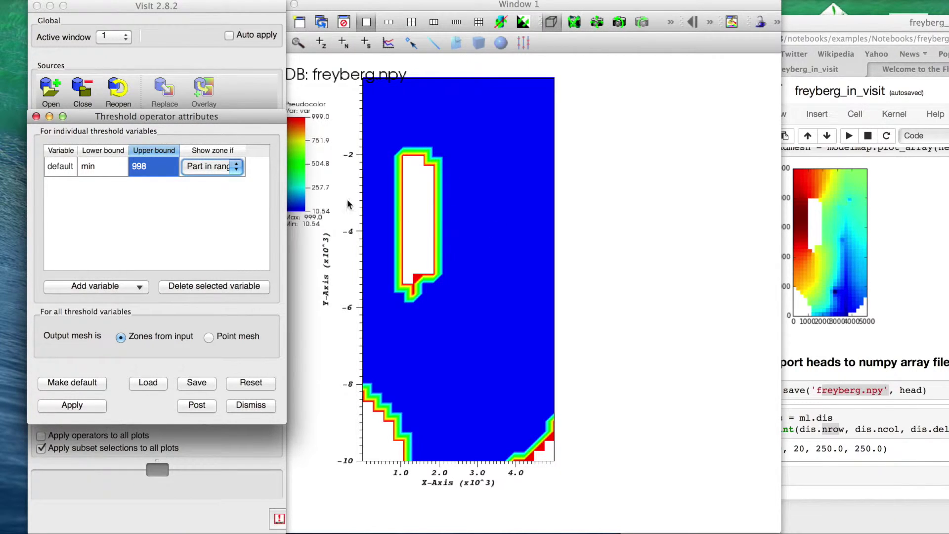
# Make the Threshold operator show only zones that are all in range, apply it and close its attributes.
pyautogui.click(237, 170)
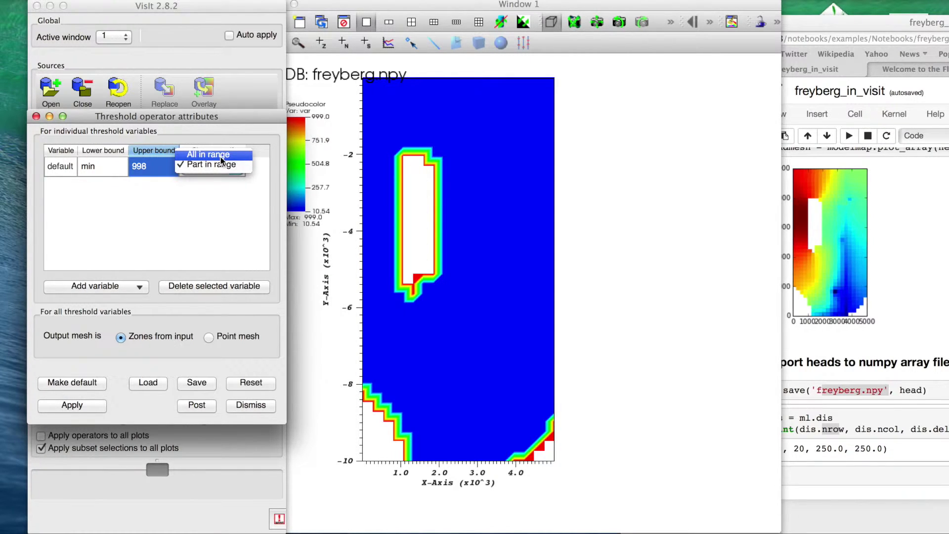
pyautogui.click(220, 156)
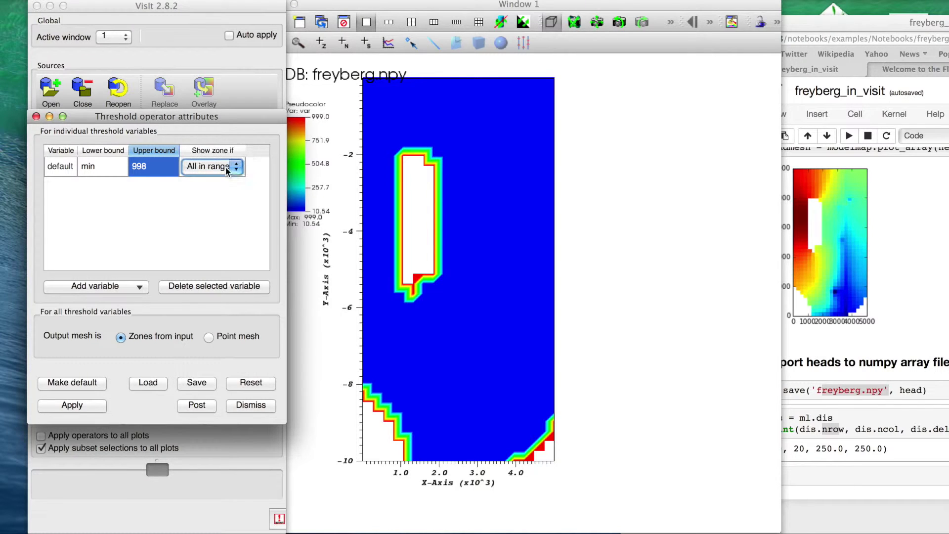
pyautogui.click(214, 166)
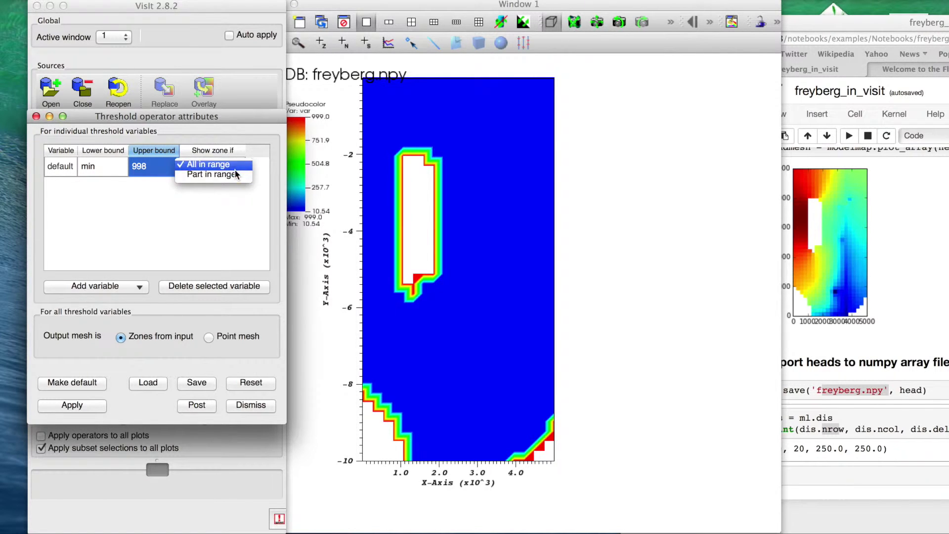
pyautogui.click(212, 165)
pyautogui.click(89, 408)
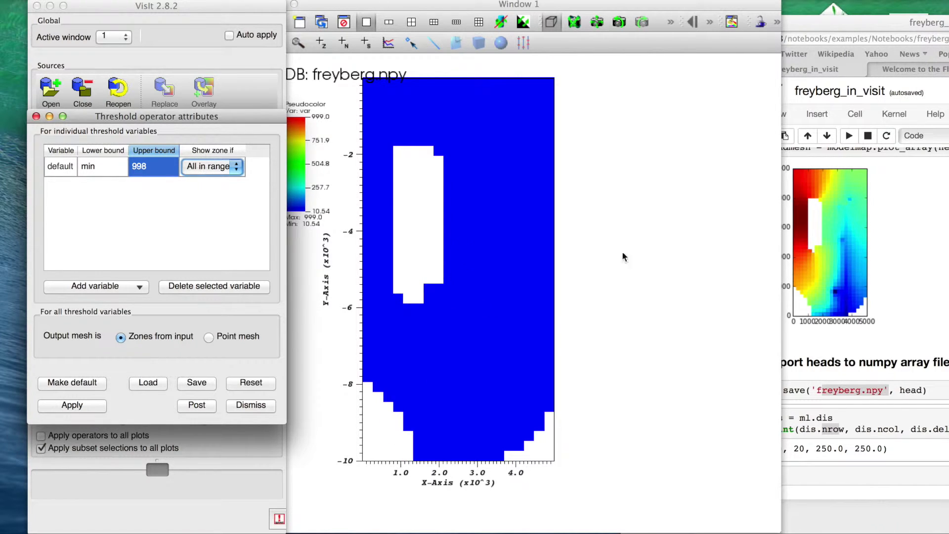
pyautogui.click(251, 405)
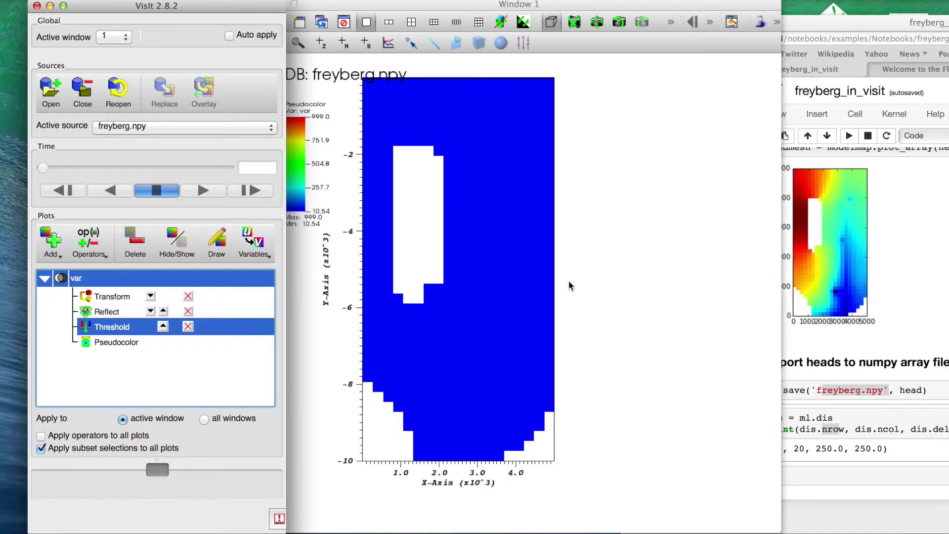
# Set the Pseudocolor plot's limits to Use Current Plot, apply the change and close its attributes.
pyautogui.doubleClick(118, 346)
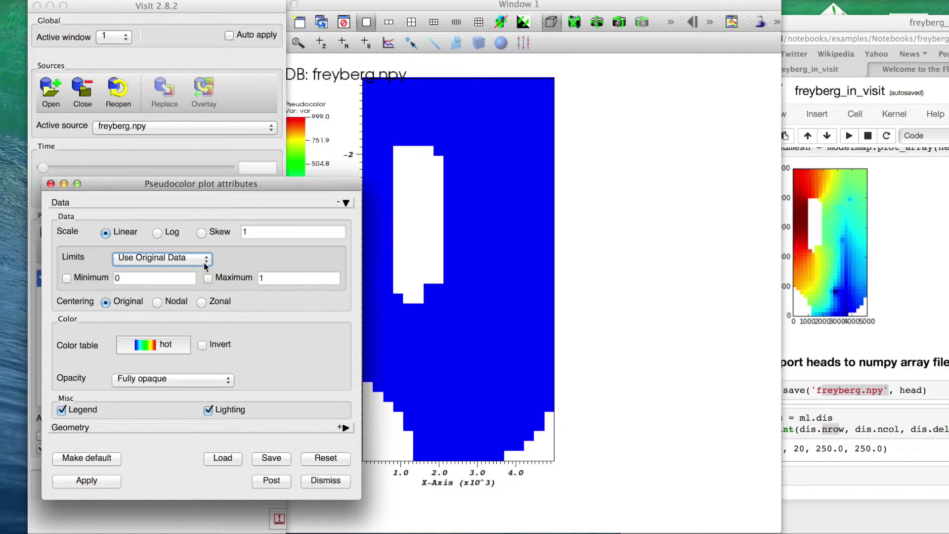
pyautogui.moveTo(271, 183); pyautogui.dragTo(291, 247)
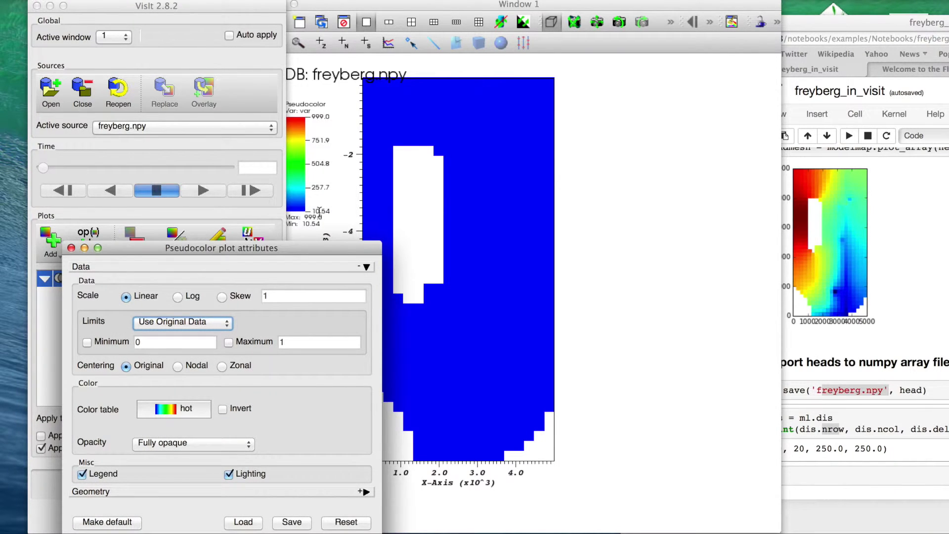
pyautogui.moveTo(319, 247); pyautogui.dragTo(289, 162)
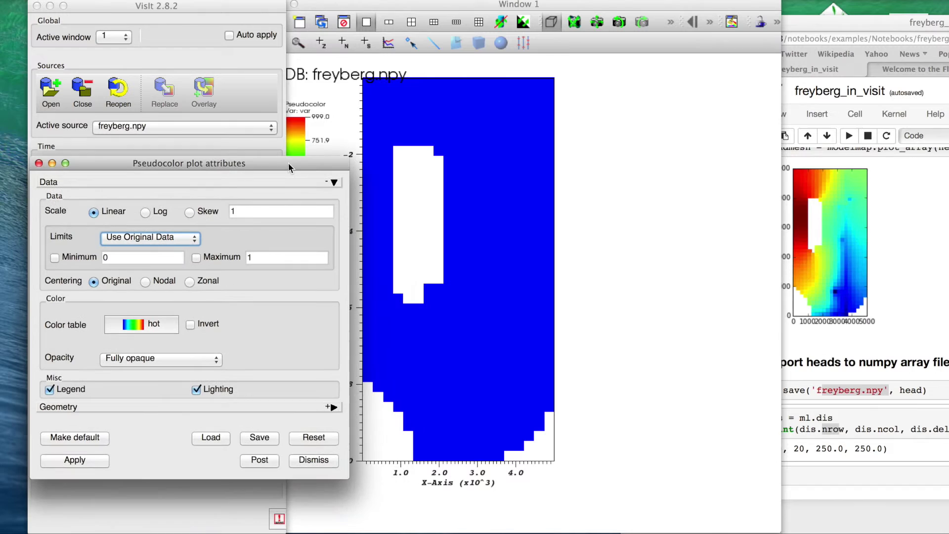
pyautogui.click(194, 239)
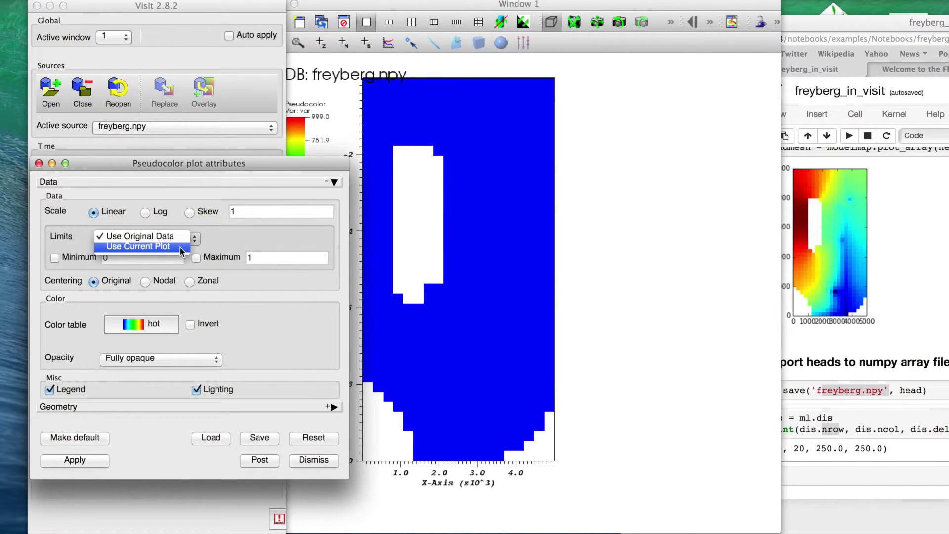
pyautogui.click(180, 248)
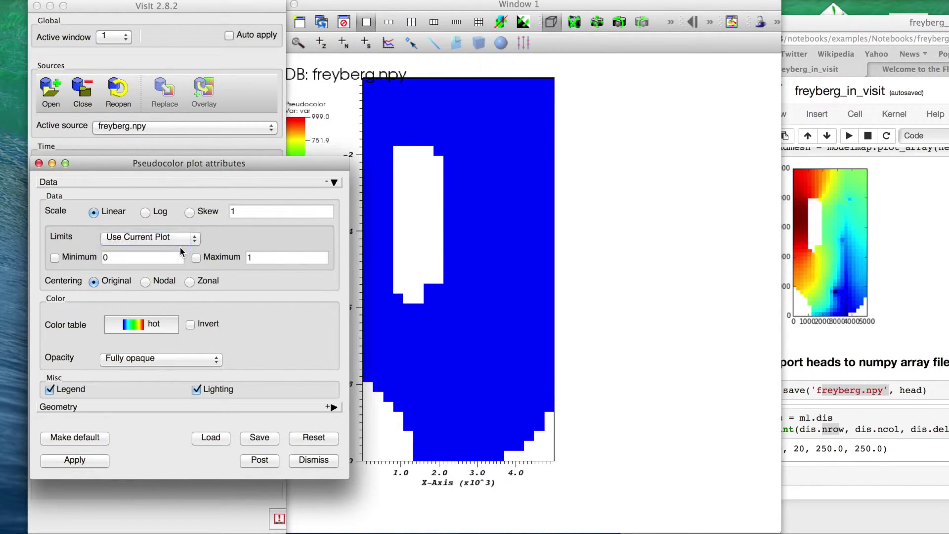
pyautogui.click(83, 462)
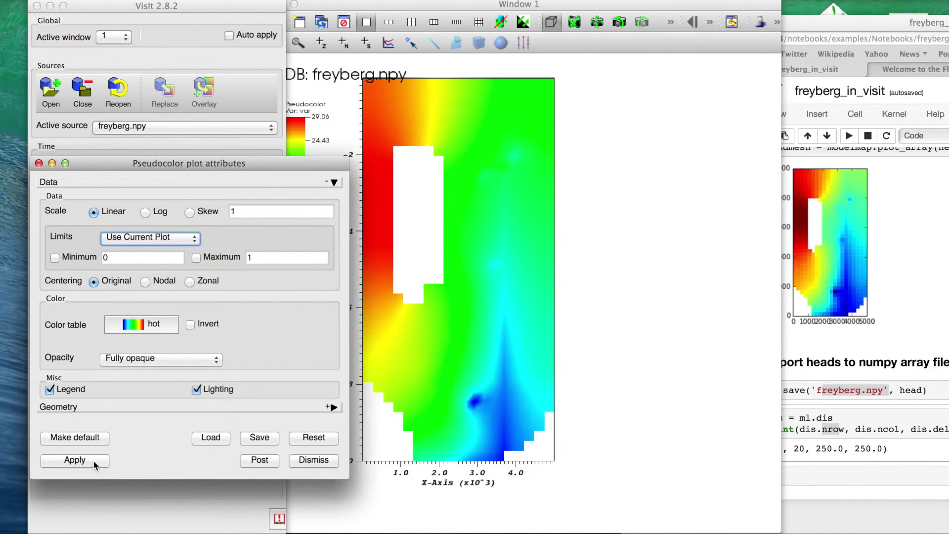
pyautogui.click(313, 460)
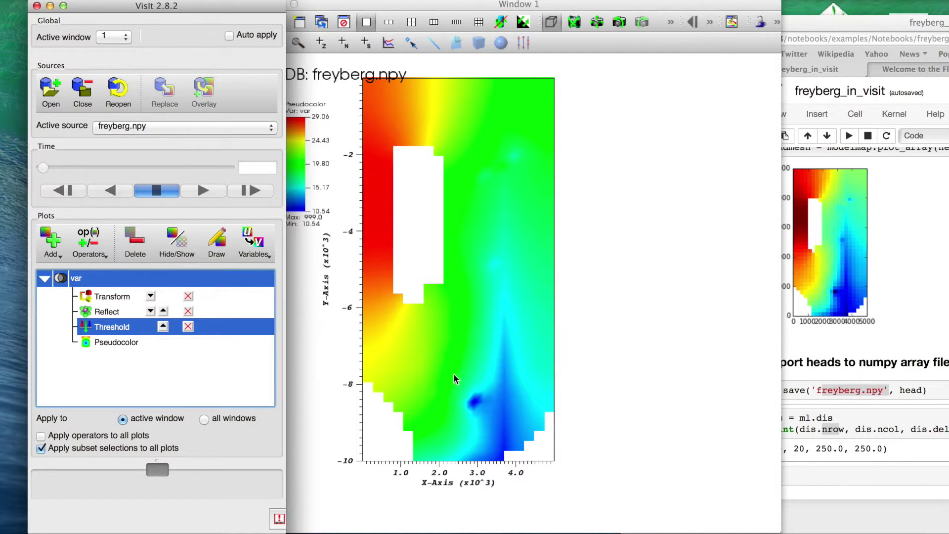
pyautogui.click(477, 396)
pyautogui.moveTo(477, 396)
pyautogui.mouseDown()
pyautogui.moveTo(497, 319)
pyautogui.moveTo(467, 367)
pyautogui.moveTo(491, 438)
pyautogui.moveTo(460, 394)
pyautogui.moveTo(477, 398)
pyautogui.mouseUp()
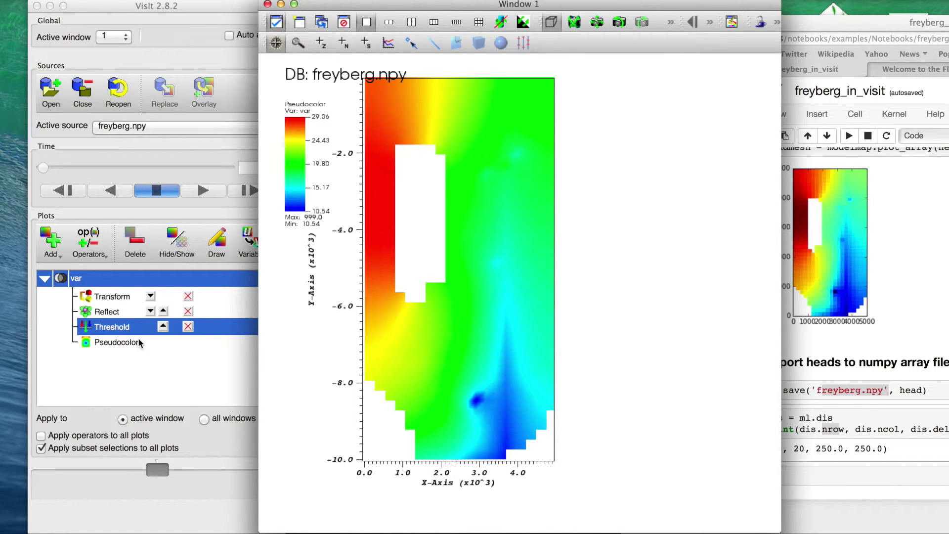
pyautogui.doubleClick(113, 297)
pyautogui.click(287, 278)
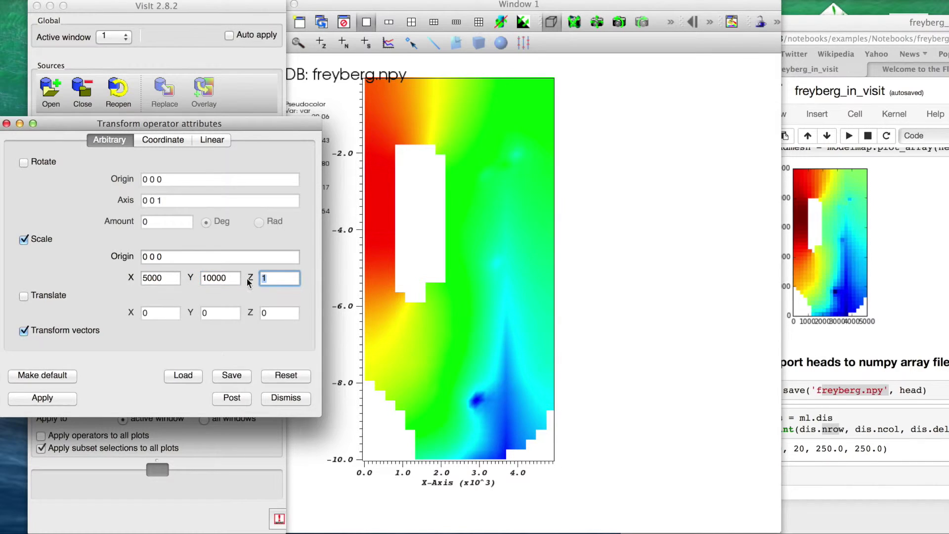
pyautogui.click(298, 403)
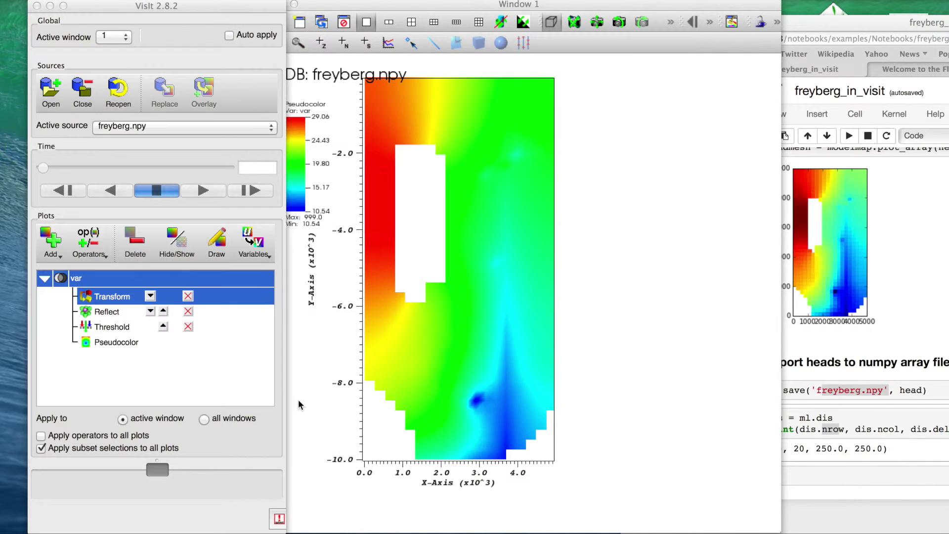
# Add an Elevate operator to the var plot, redraw it and tilt the result into a 3D view.
pyautogui.click(98, 254)
pyautogui.moveTo(114, 346)
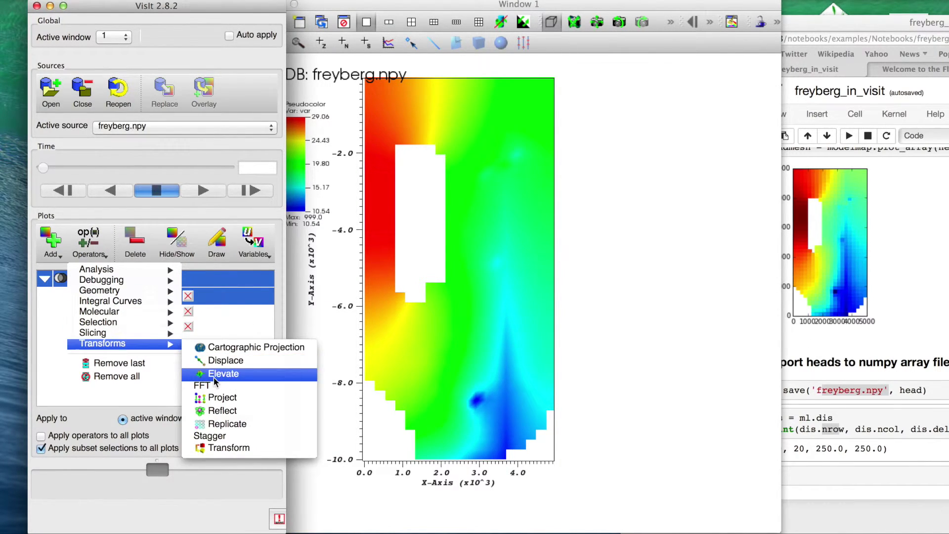
pyautogui.click(218, 374)
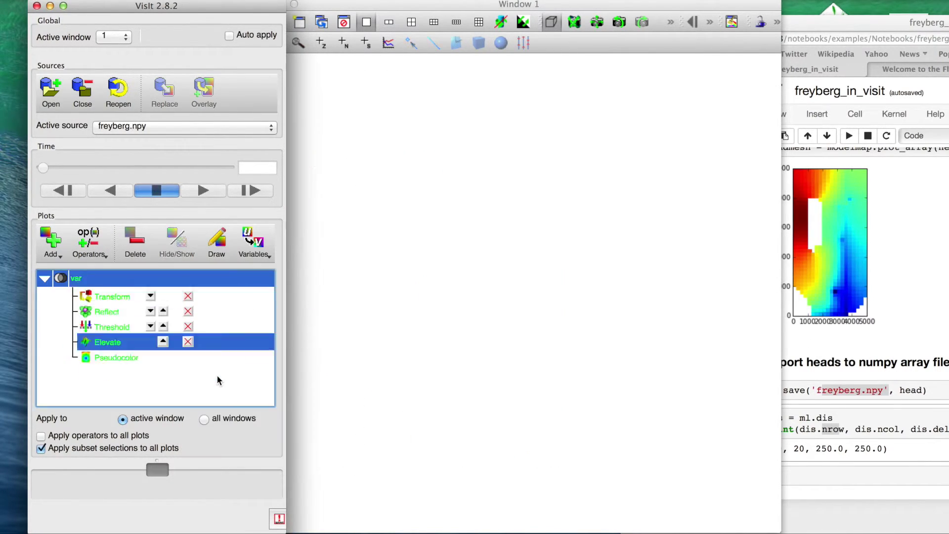
pyautogui.click(208, 244)
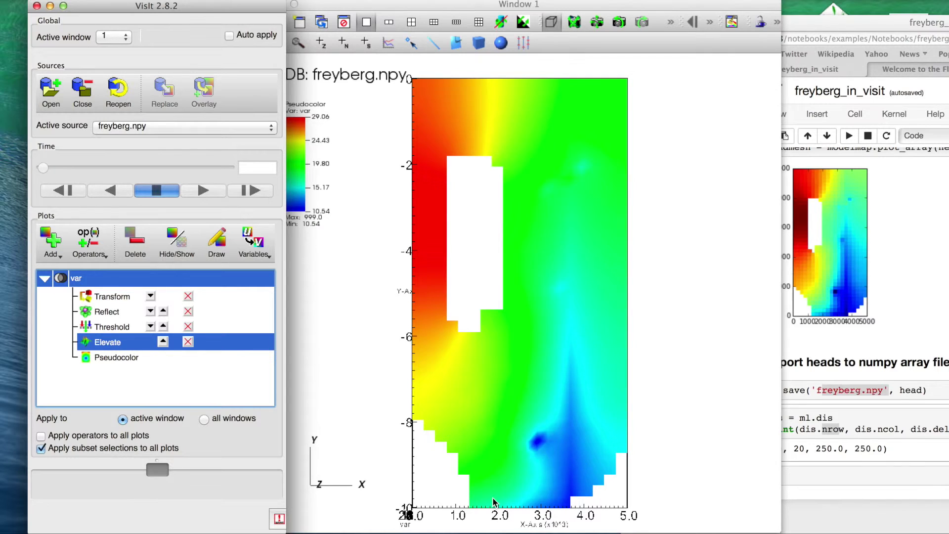
pyautogui.click(476, 490)
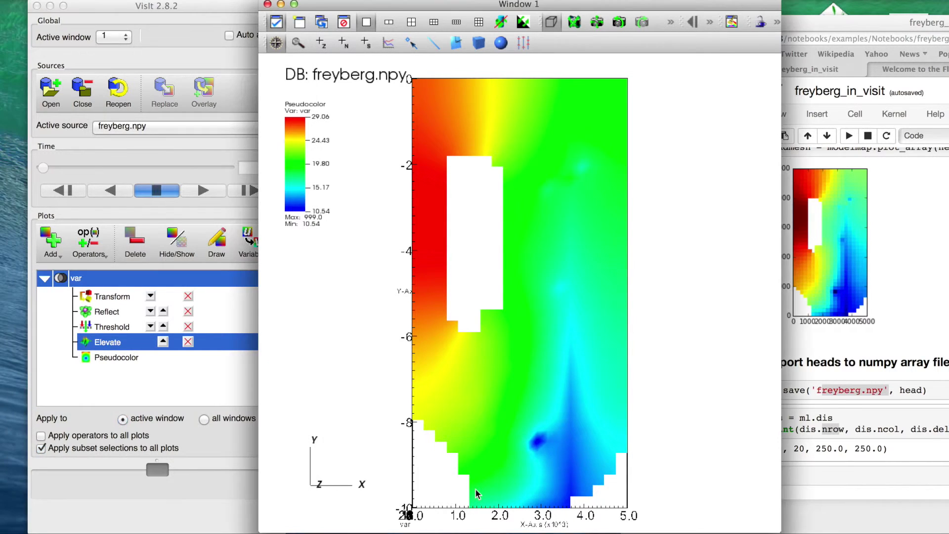
pyautogui.moveTo(475, 490); pyautogui.dragTo(556, 396)
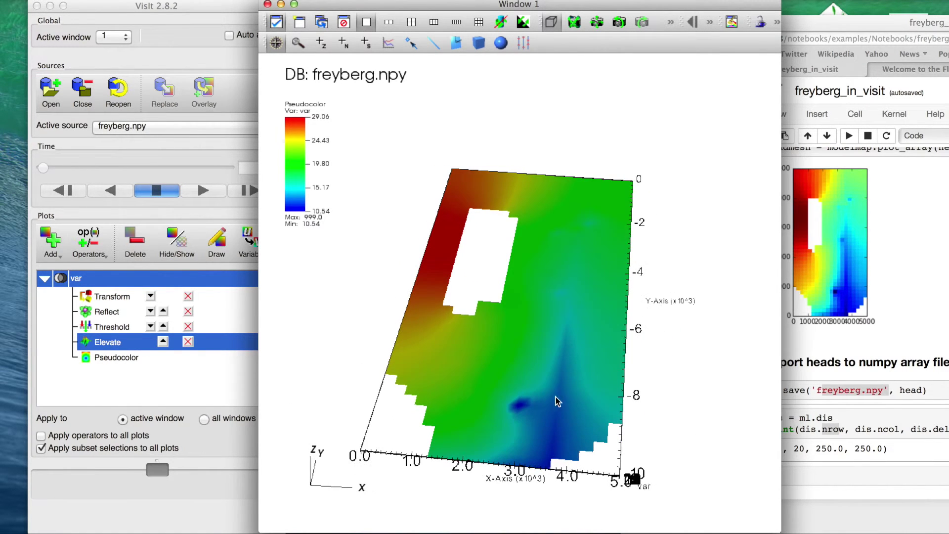
# Set the Transform operator's Z scale to 75, apply it and close its attributes.
pyautogui.click(121, 327)
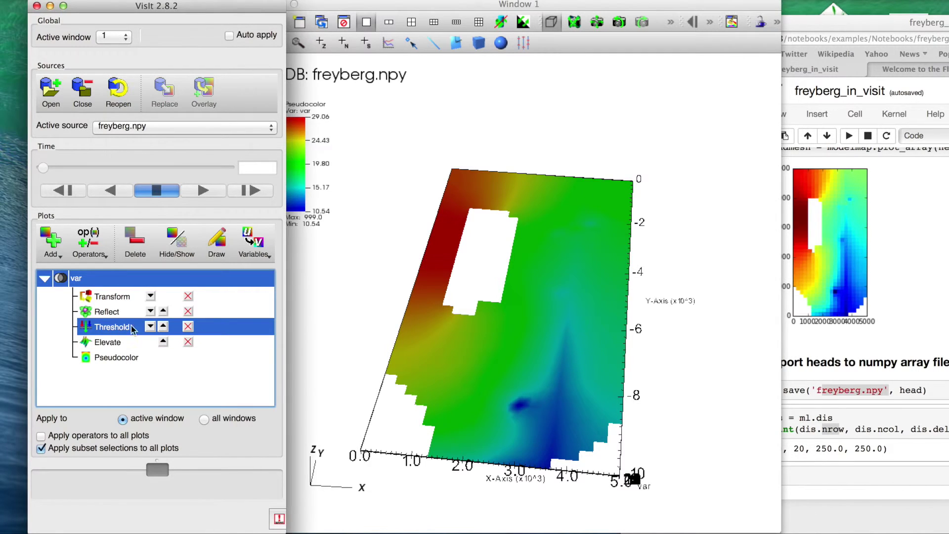
pyautogui.click(129, 297)
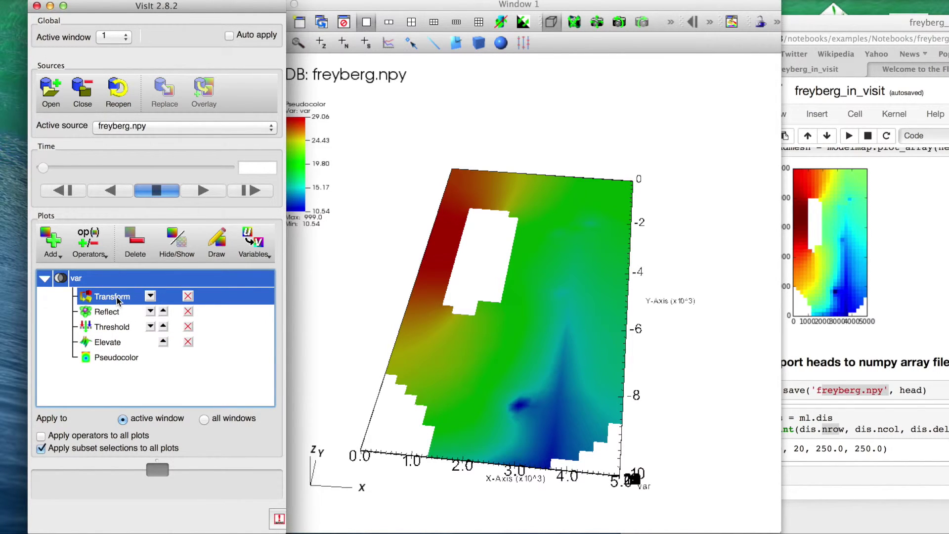
pyautogui.doubleClick(118, 300)
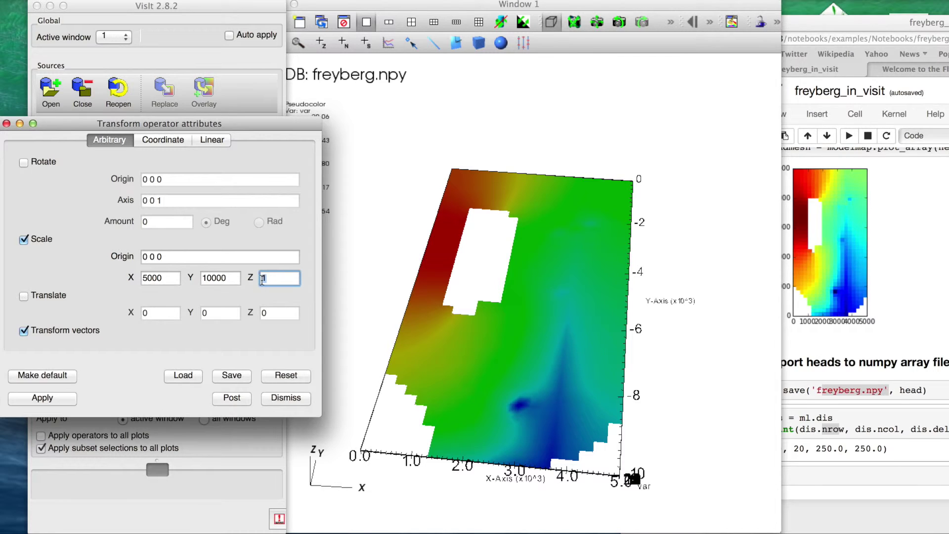
pyautogui.write('75')
pyautogui.click(76, 399)
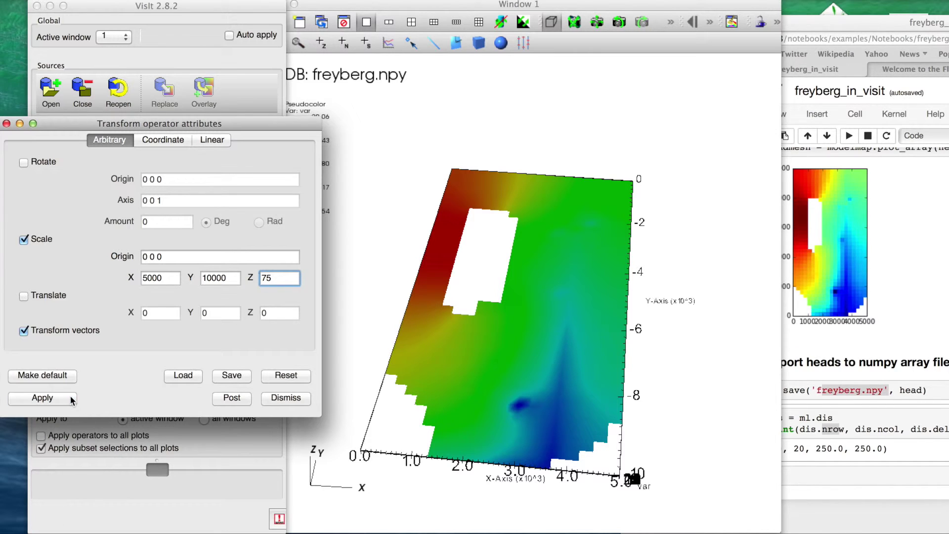
pyautogui.click(294, 399)
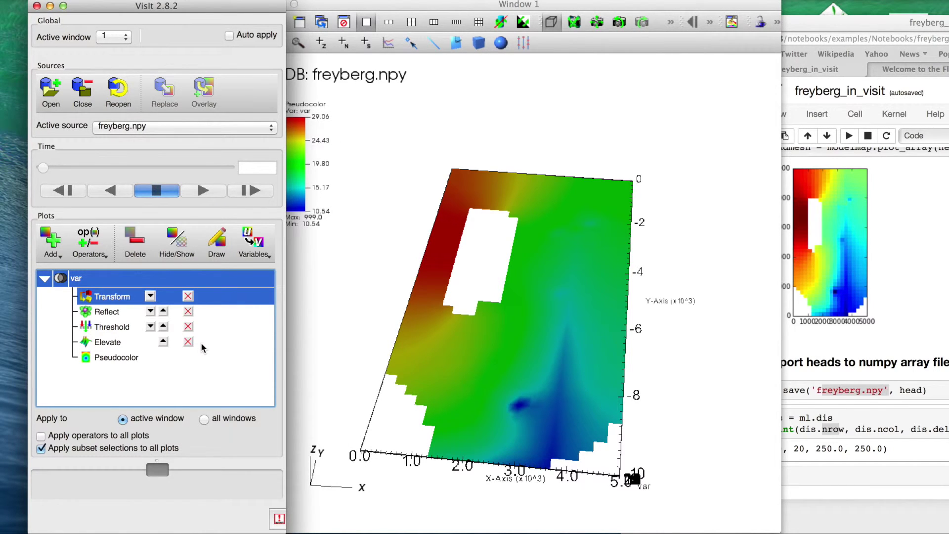
pyautogui.moveTo(523, 408); pyautogui.dragTo(527, 381)
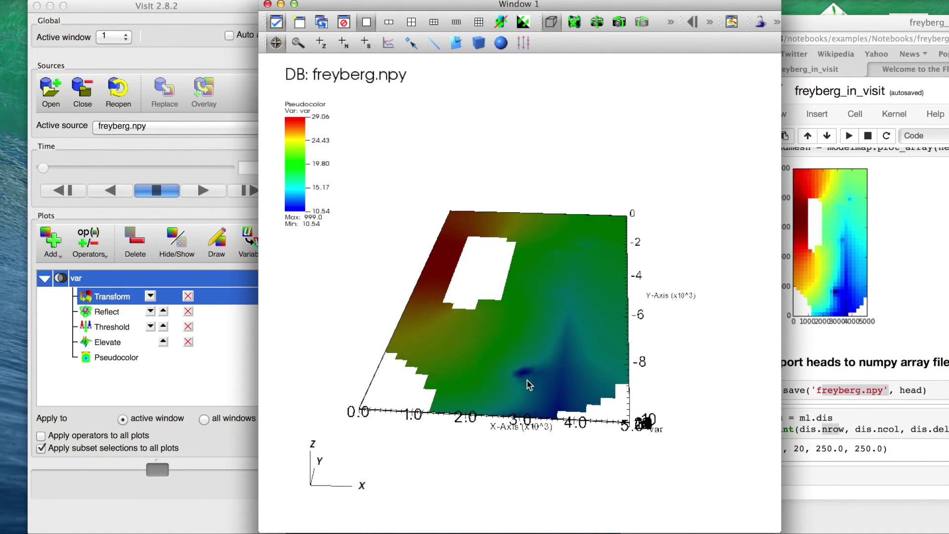
# Move the Elevate operator to the start of the operator list, ahead of Transform, and redraw the plot.
pyautogui.click(130, 370)
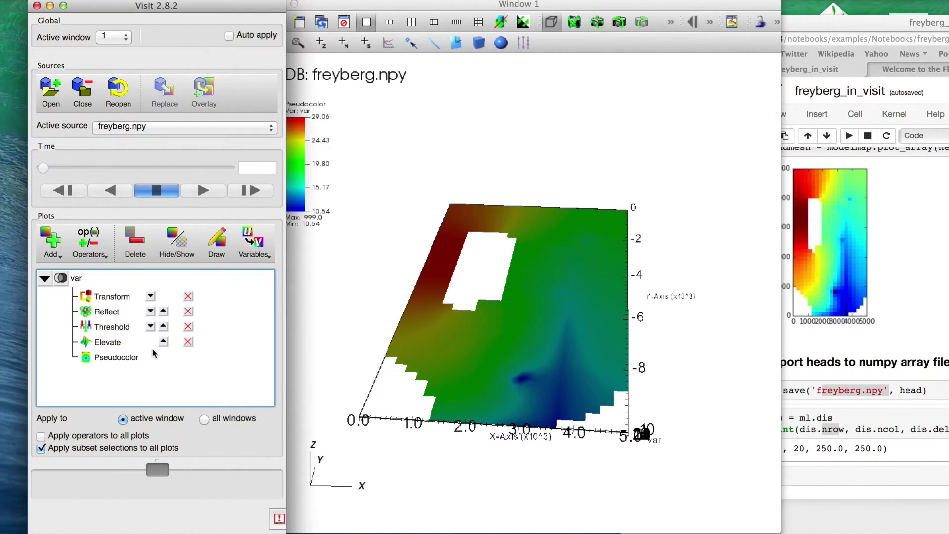
pyautogui.click(117, 343)
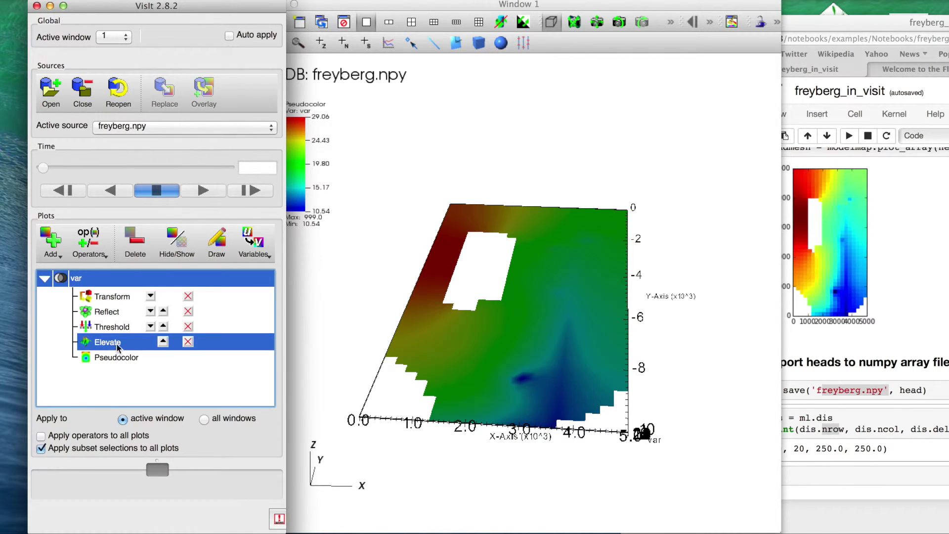
pyautogui.click(118, 299)
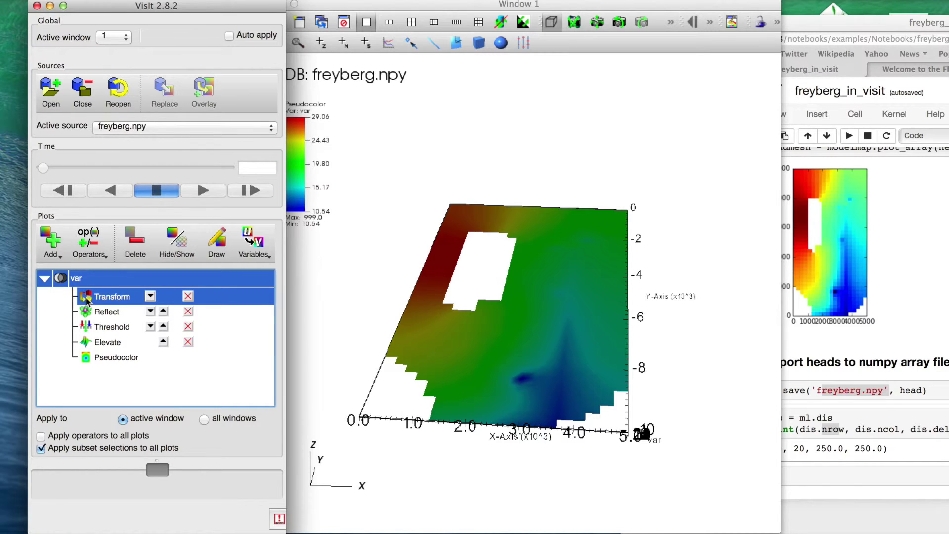
pyautogui.click(112, 314)
pyautogui.click(123, 330)
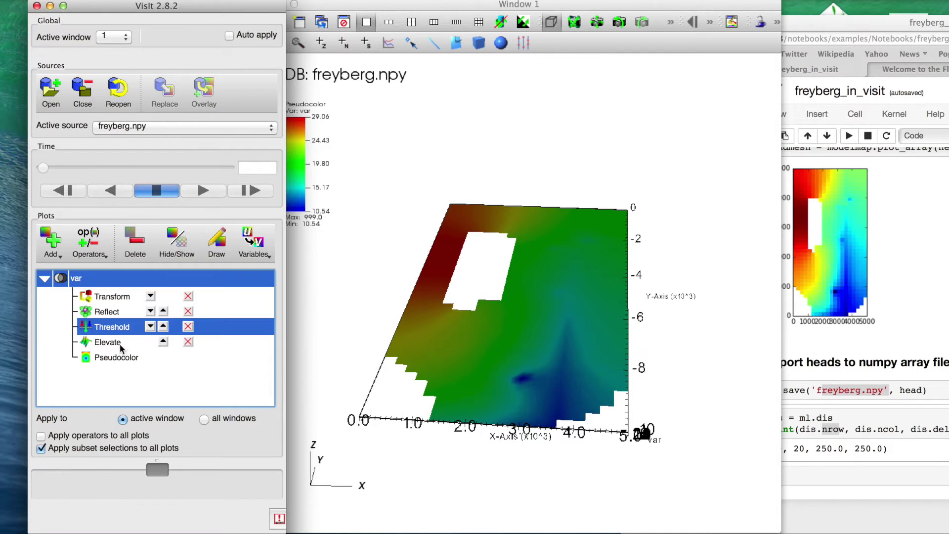
pyautogui.click(120, 345)
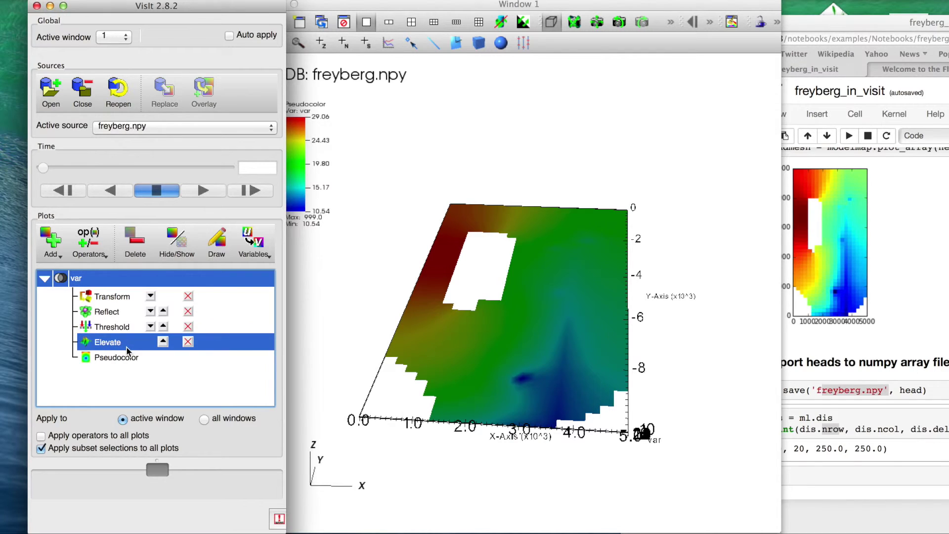
pyautogui.click(163, 341)
pyautogui.click(163, 327)
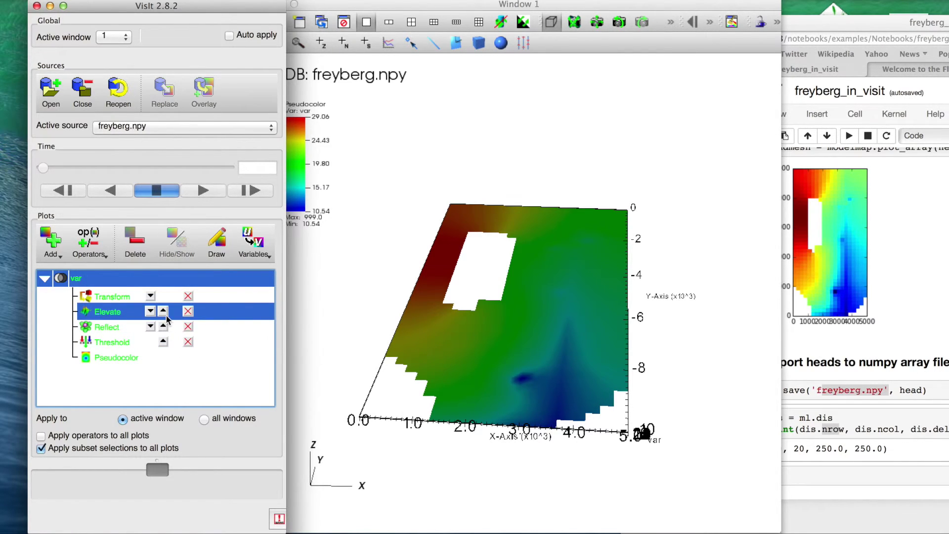
pyautogui.click(163, 311)
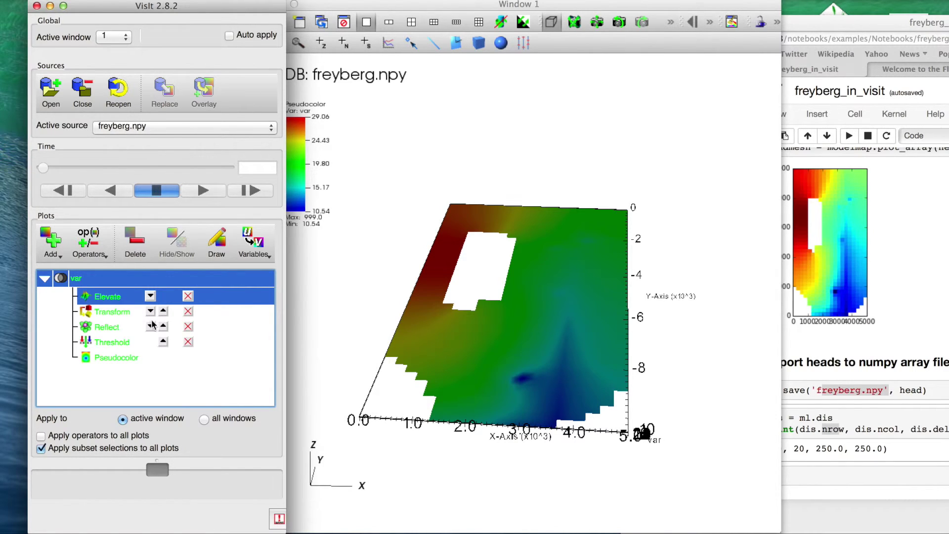
pyautogui.click(218, 255)
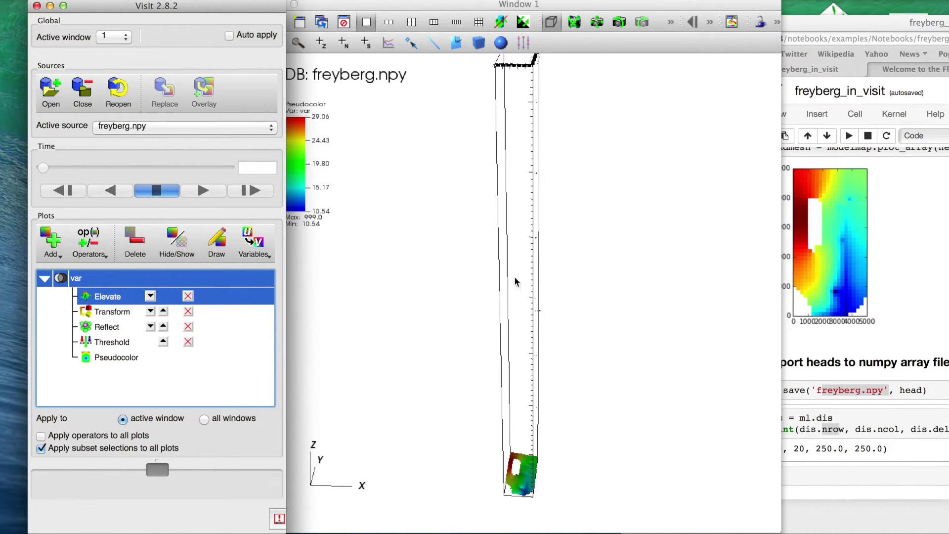
# Examine the elevated head surface up close and from several angles, including the inactive area and the local depressions.
pyautogui.moveTo(531, 500); pyautogui.dragTo(227, 383)
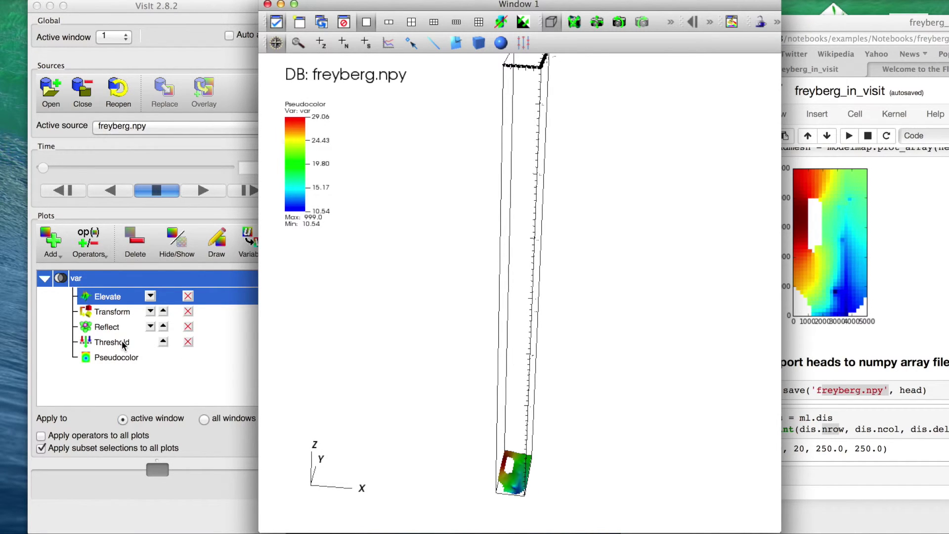
pyautogui.moveTo(526, 482); pyautogui.dragTo(553, 330)
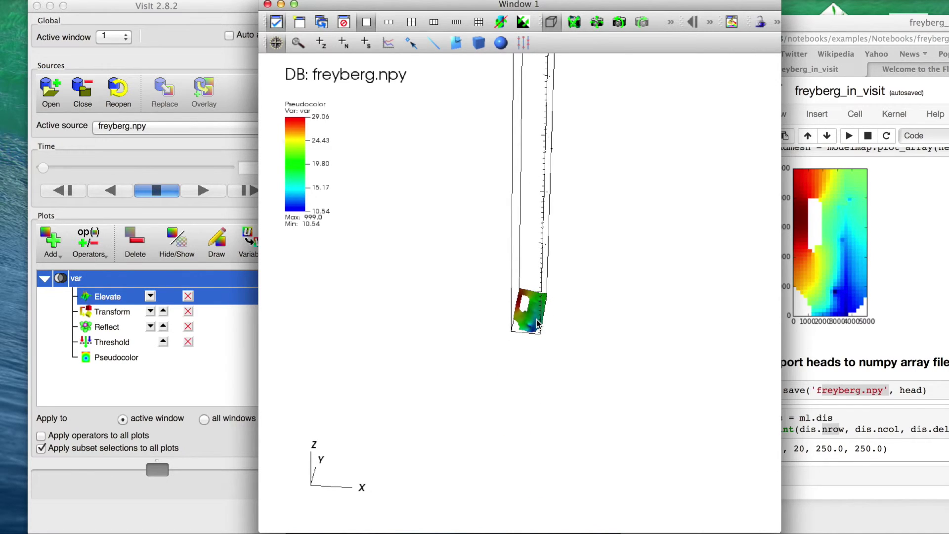
pyautogui.scroll(5, 538, 323)
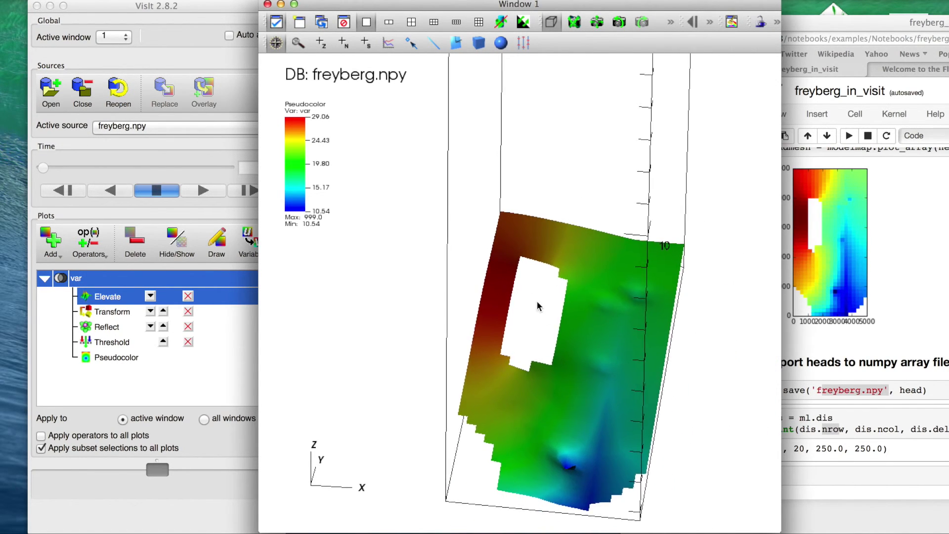
pyautogui.moveTo(538, 304); pyautogui.dragTo(591, 178)
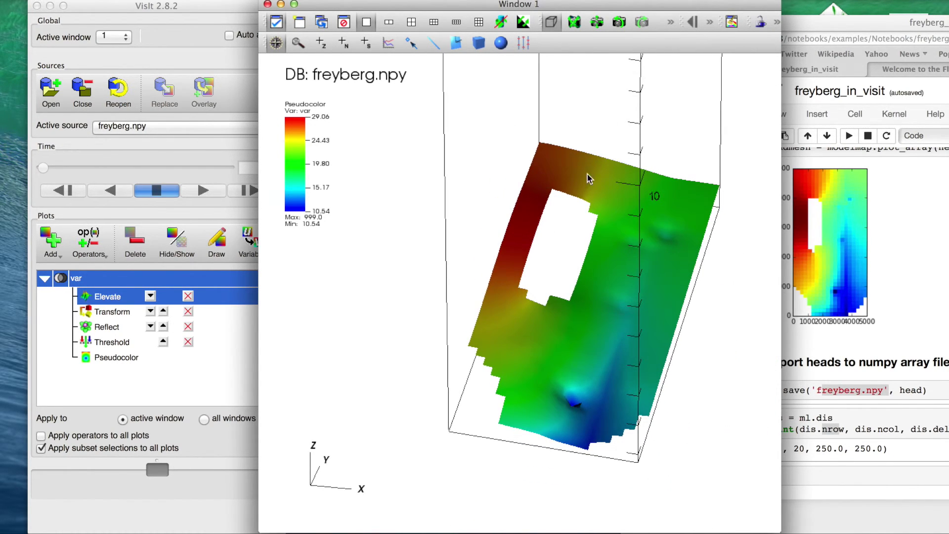
pyautogui.click(671, 24)
pyautogui.click(597, 45)
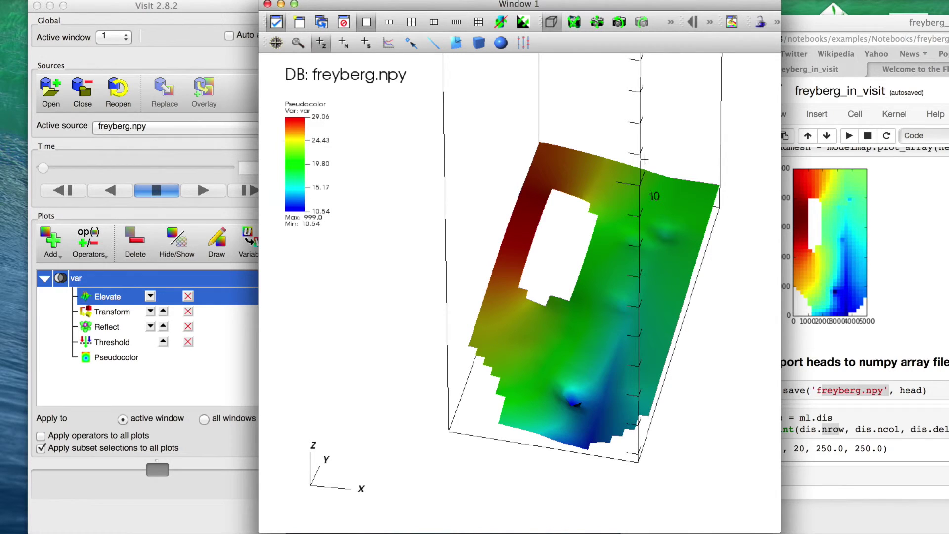
pyautogui.moveTo(603, 378); pyautogui.dragTo(598, 319)
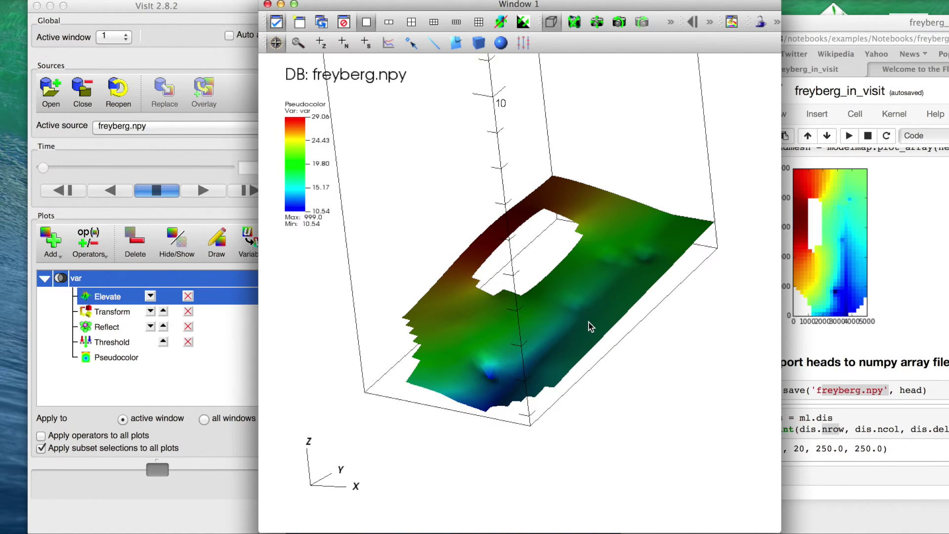
pyautogui.scroll(2, 591, 326)
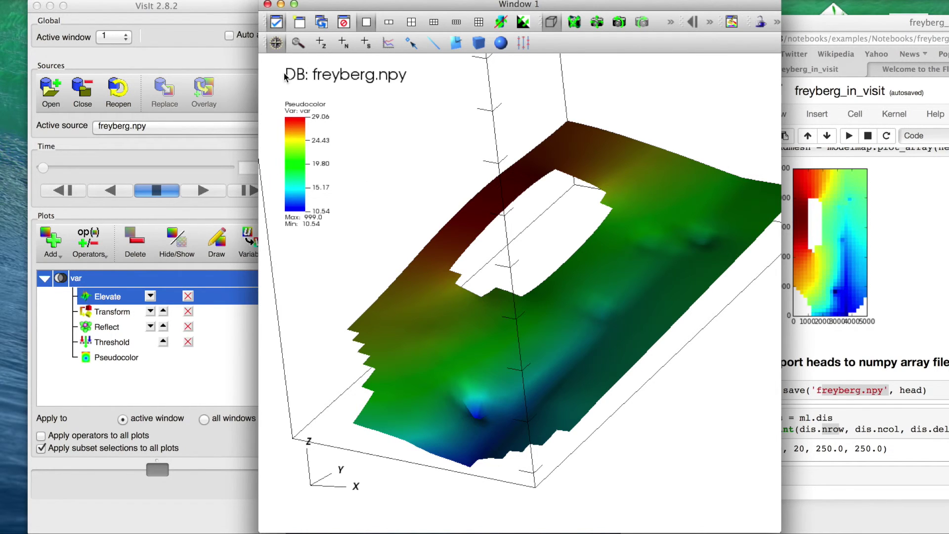
pyautogui.moveTo(242, 9); pyautogui.dragTo(228, 9)
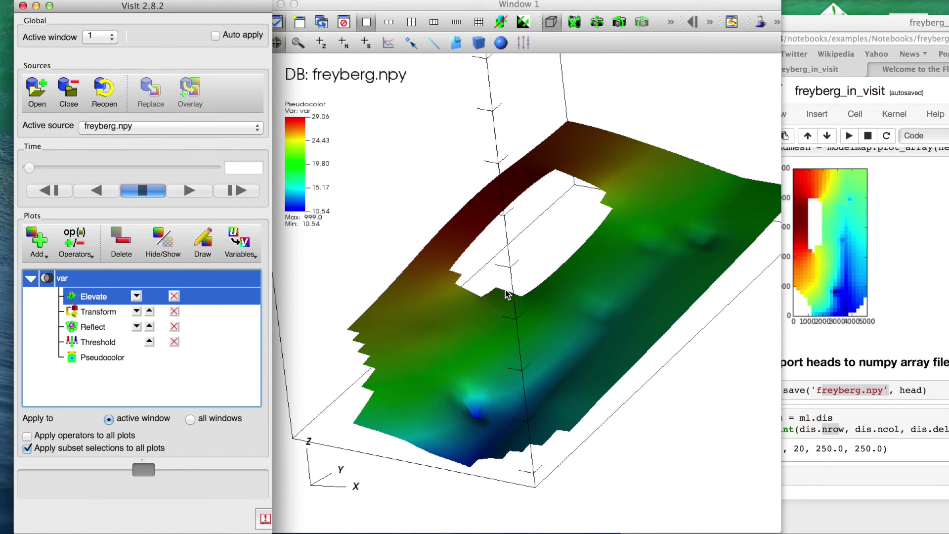
pyautogui.moveTo(504, 375); pyautogui.dragTo(450, 334)
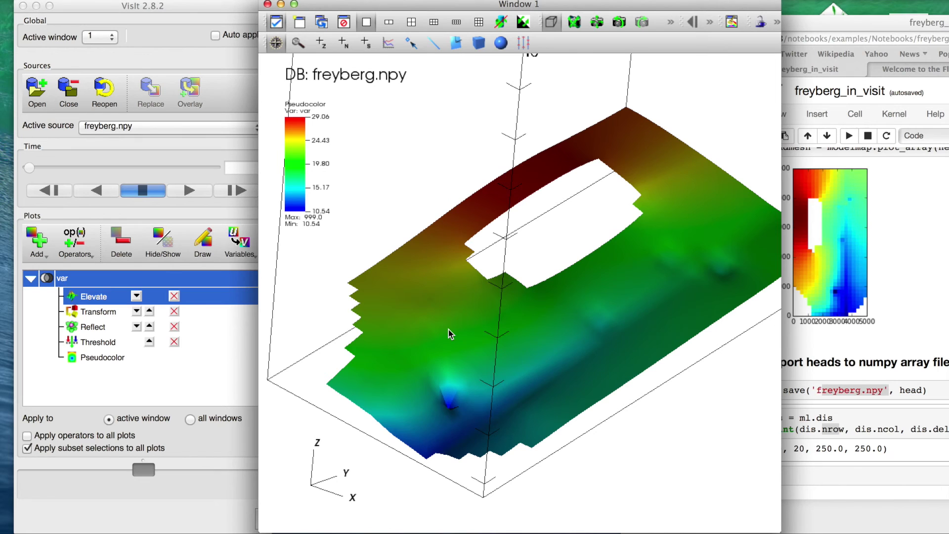
pyautogui.moveTo(453, 312); pyautogui.dragTo(613, 312)
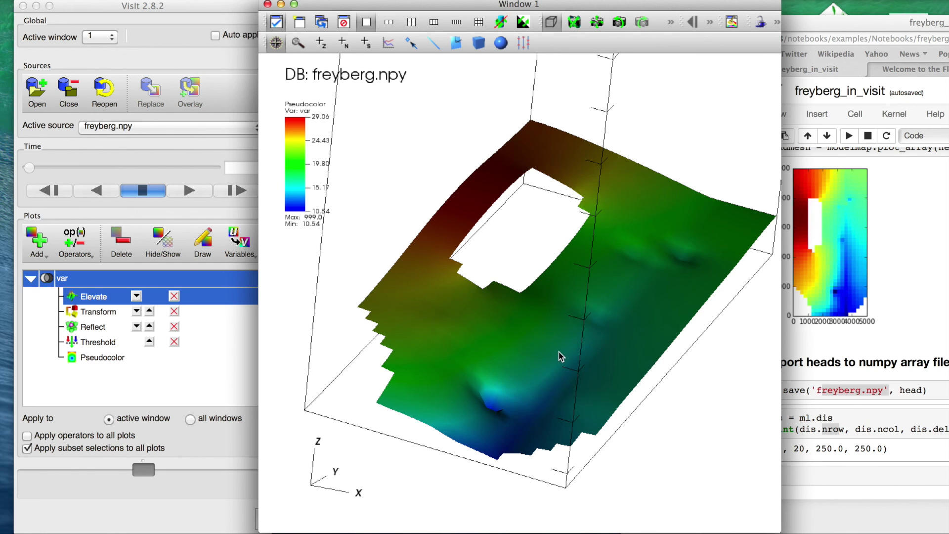
pyautogui.moveTo(562, 354); pyautogui.dragTo(635, 358)
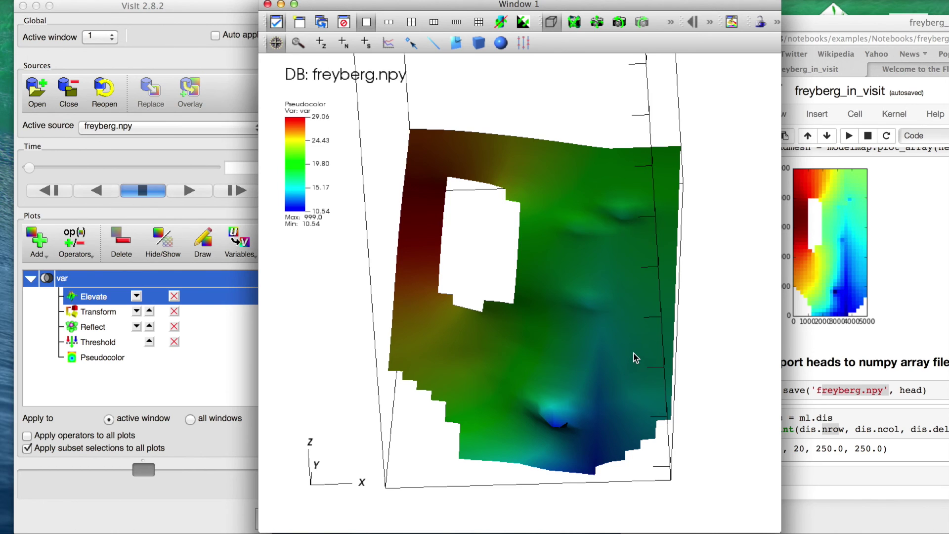